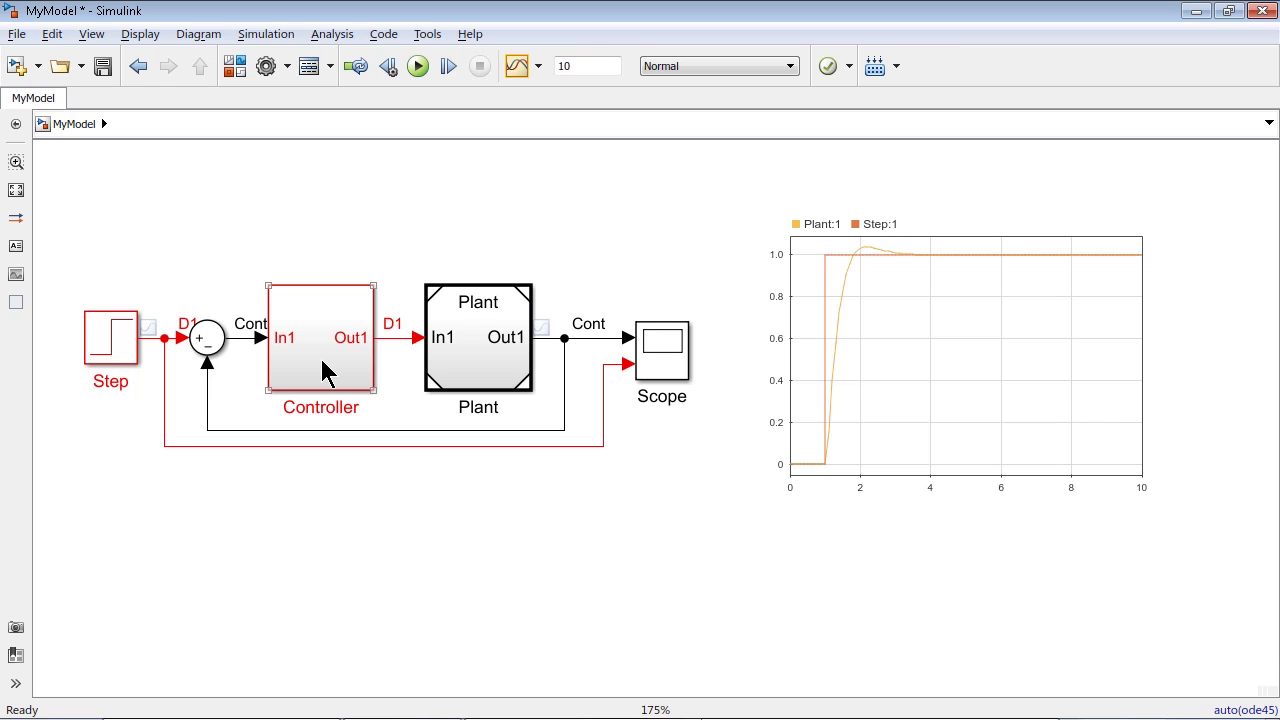
Save MyModel using the toolbar Save button.
click(104, 68)
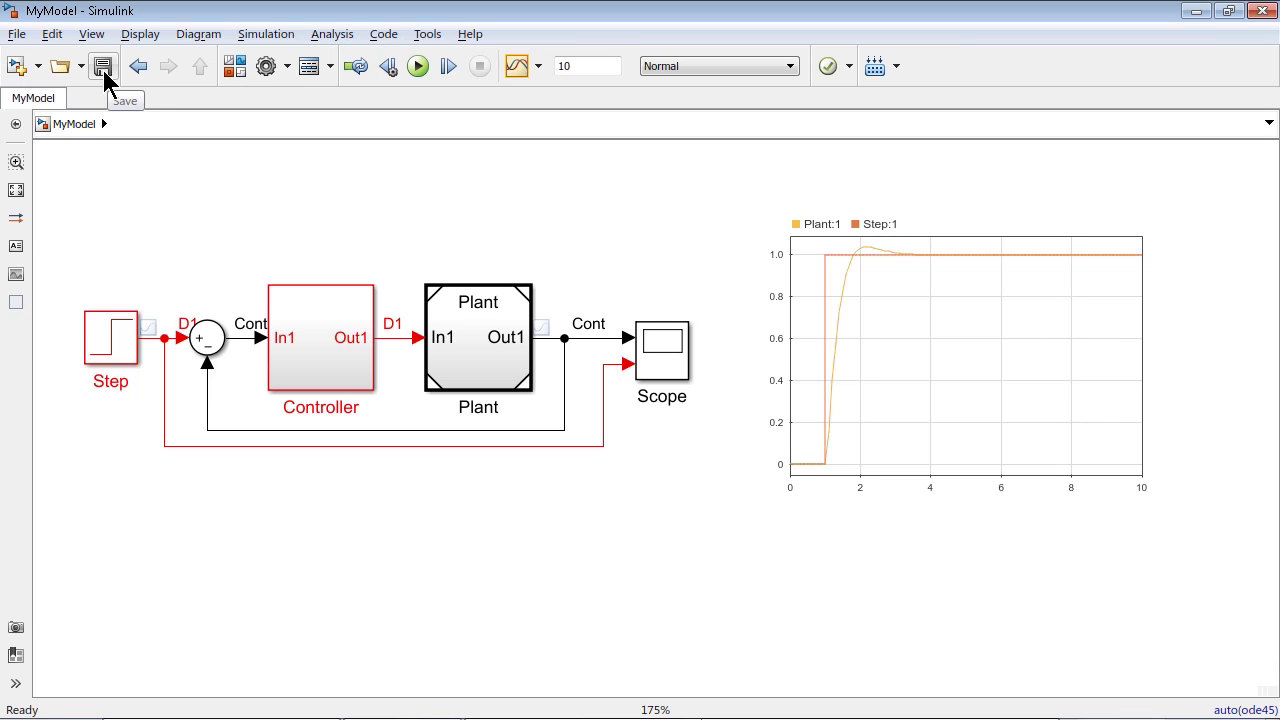
click(14, 40)
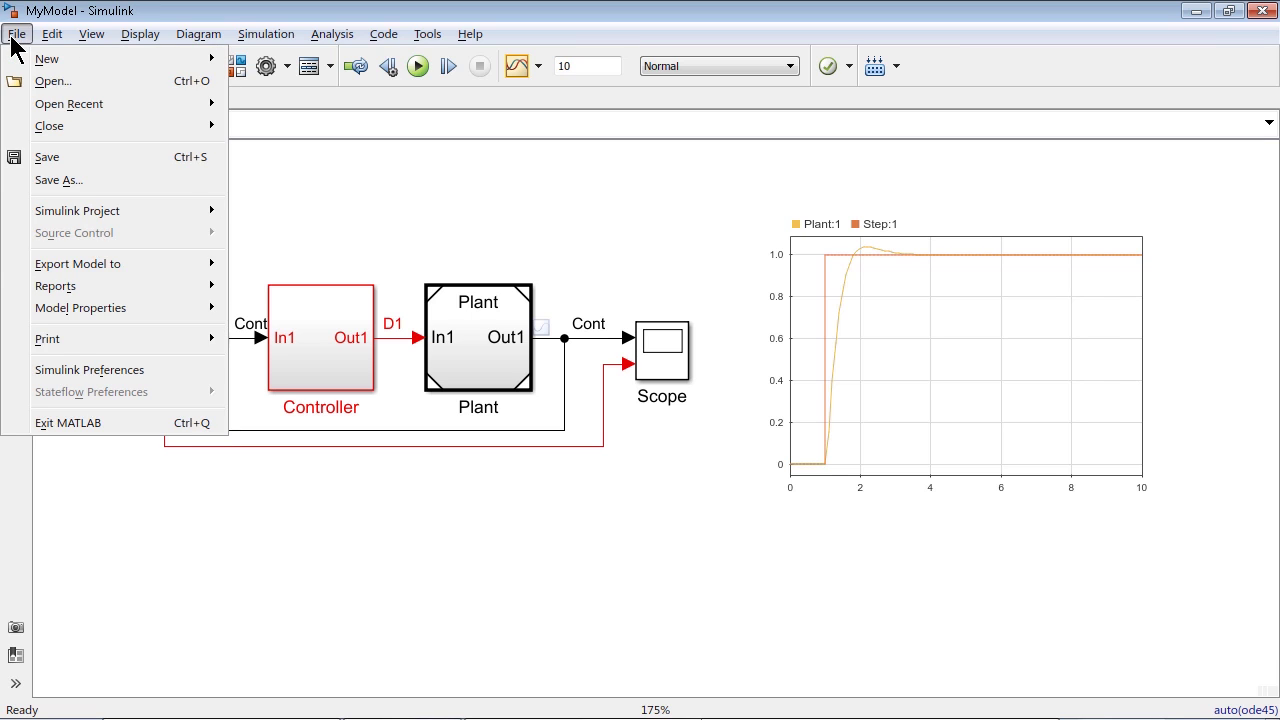
mouse_move(78, 264)
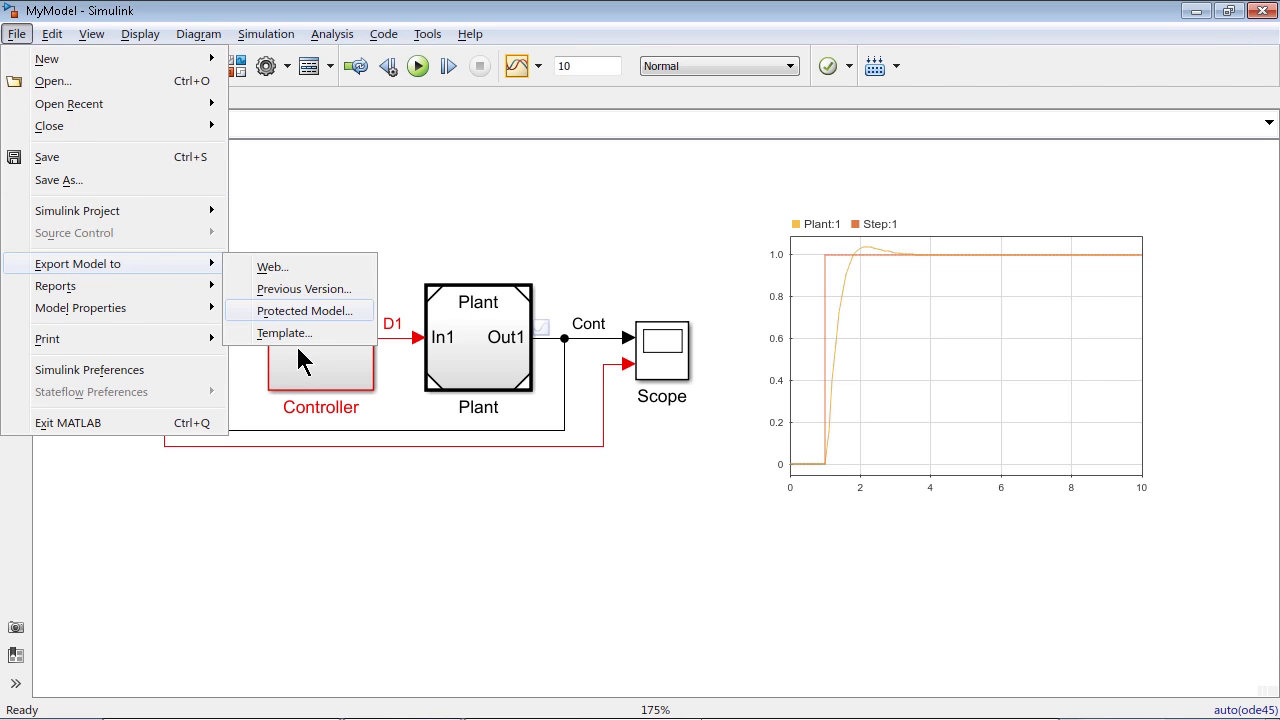
Export MyModel as template 'Standard Template' in StandardTemplate.sltx, set as default.
click(293, 333)
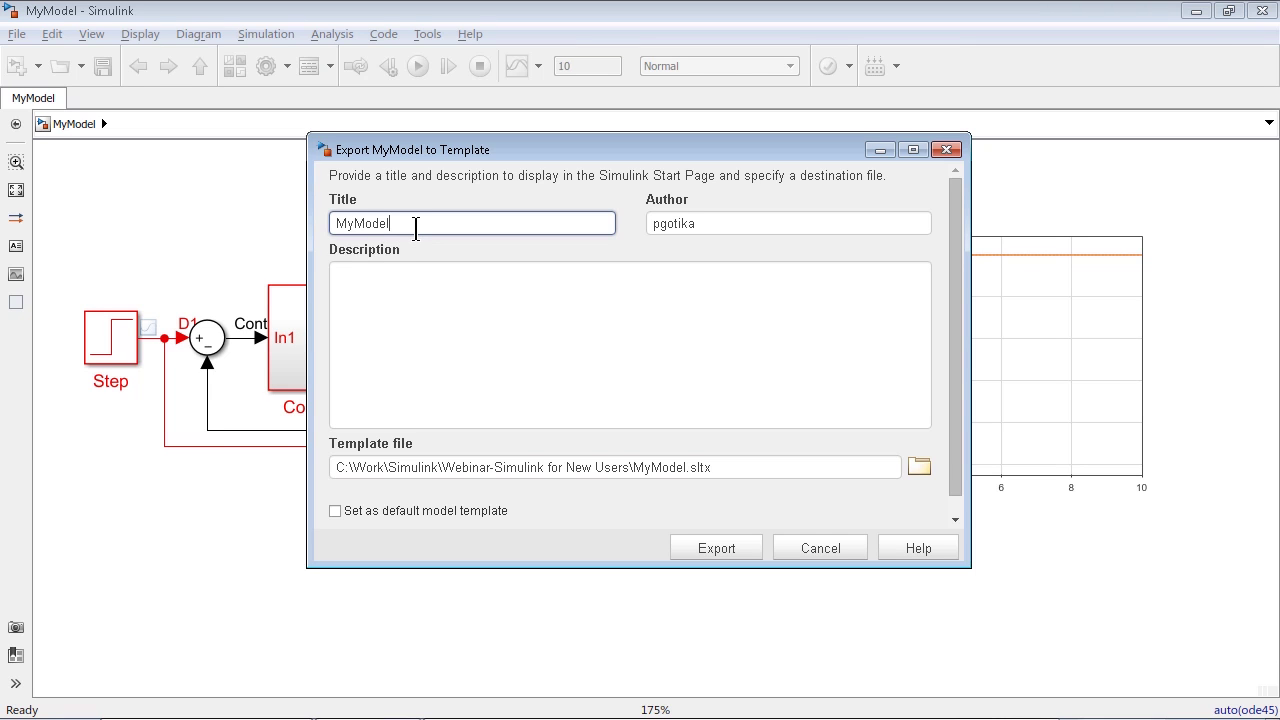
drag(389, 224, 331, 225)
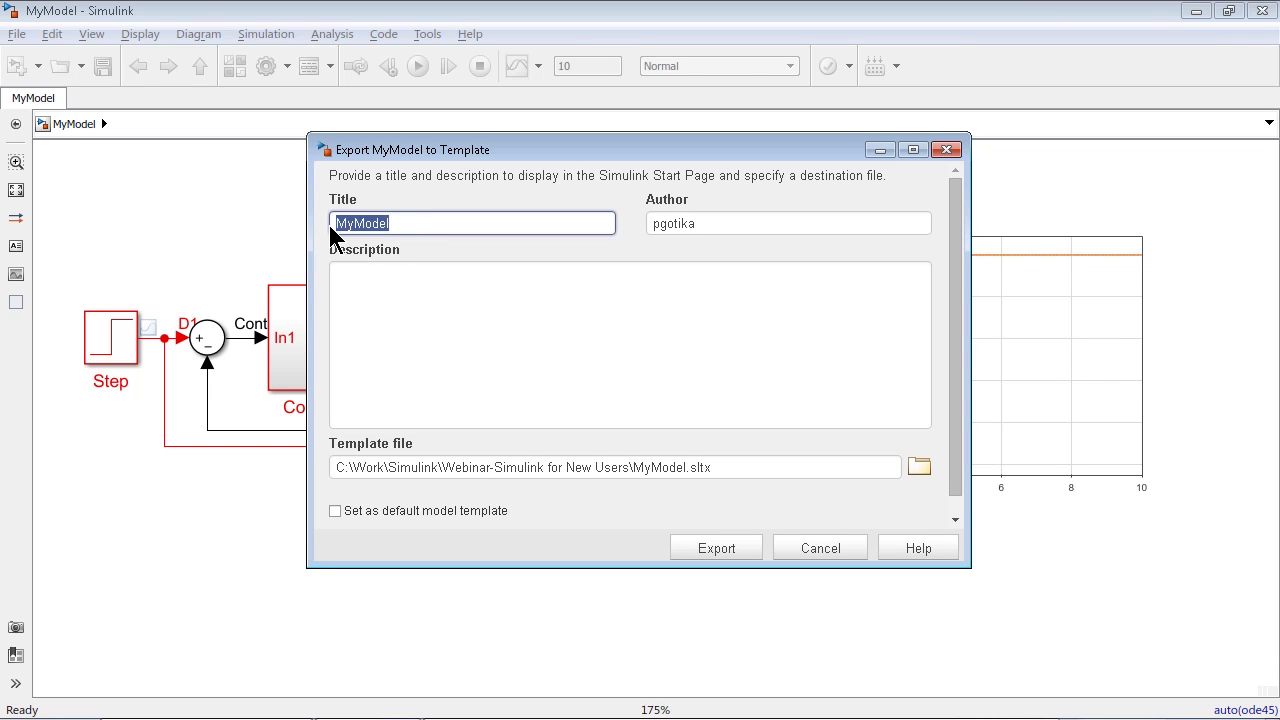
text(Standar)
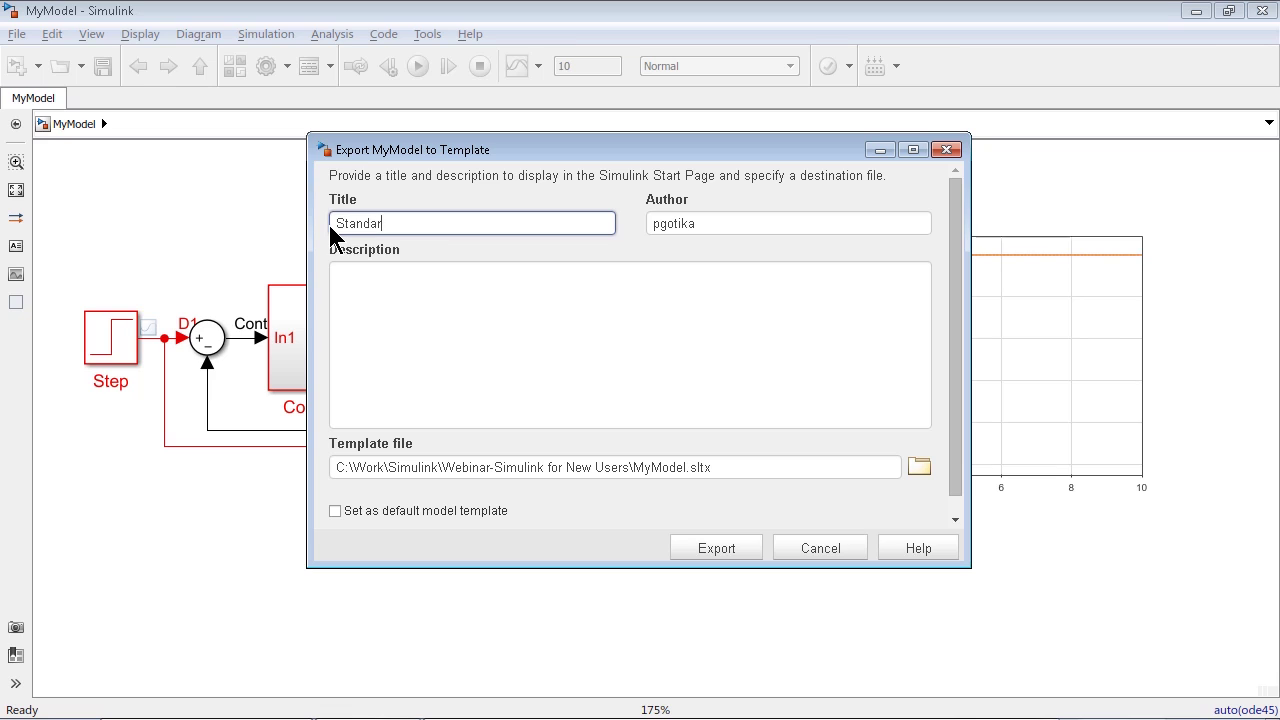
text(d Temp)
text(late)
click(636, 472)
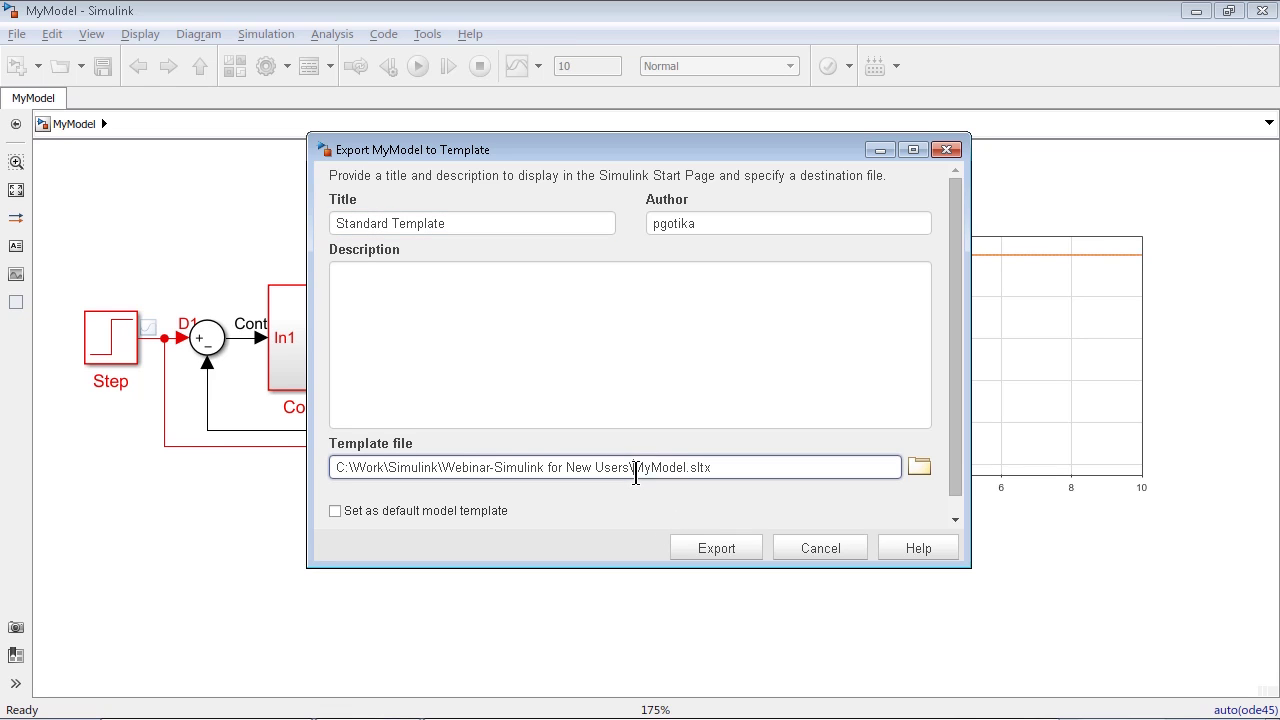
drag(688, 470, 632, 470)
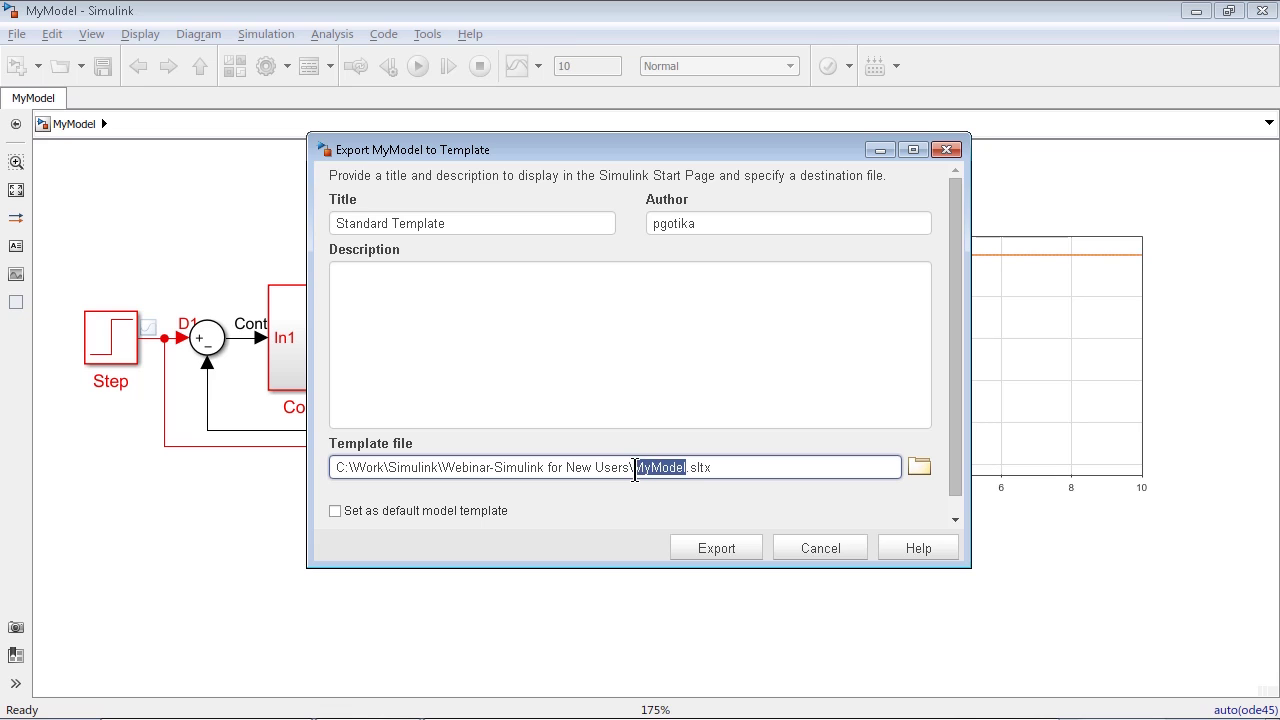
text(Stand)
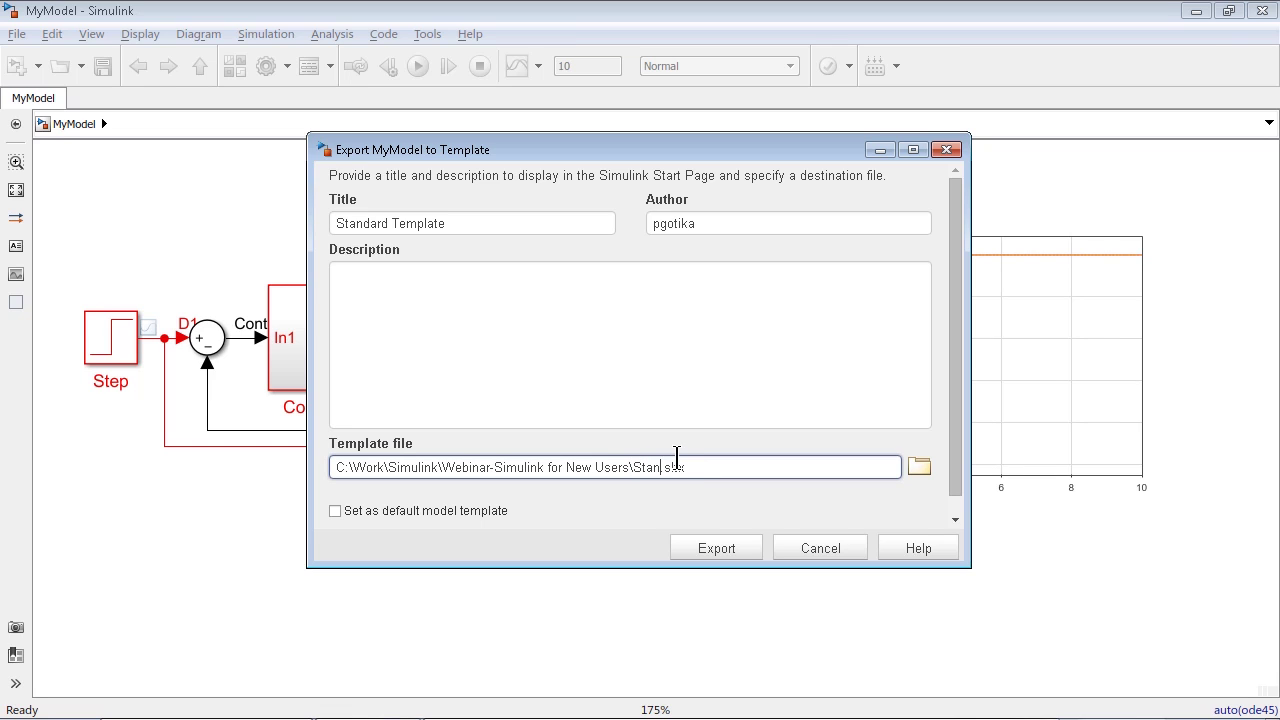
text(ardTemplate)
click(336, 513)
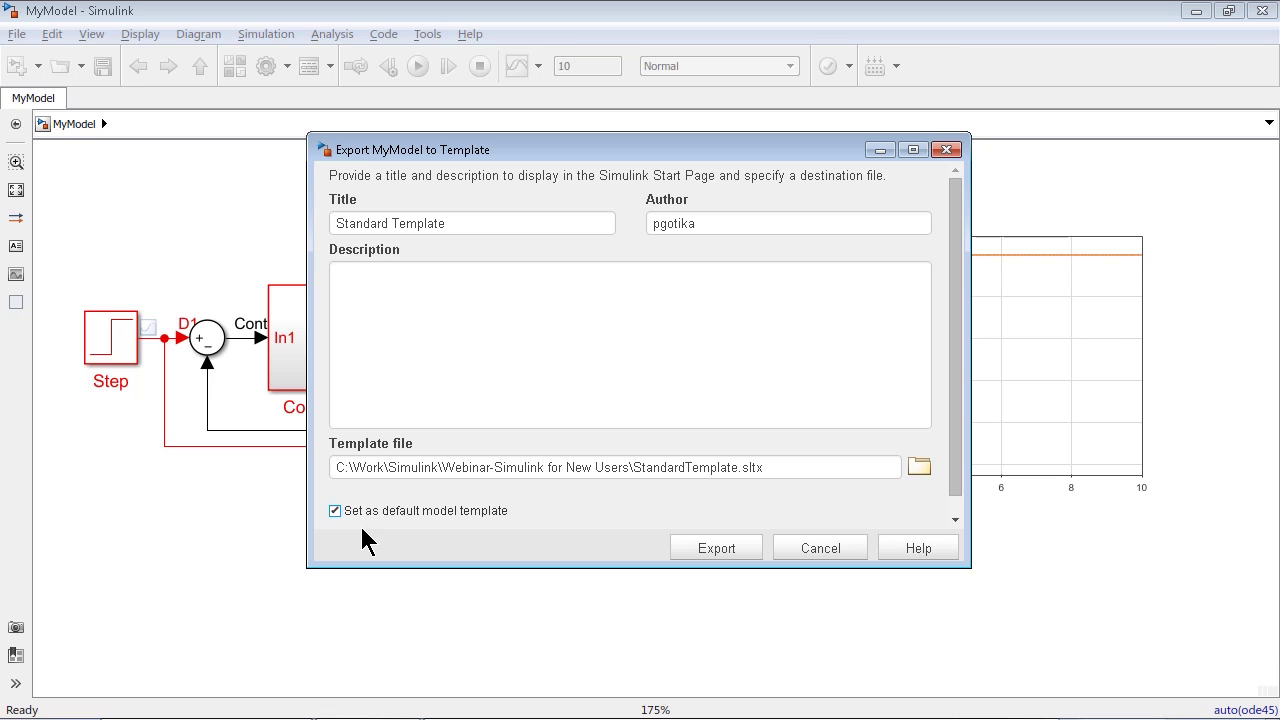
click(742, 550)
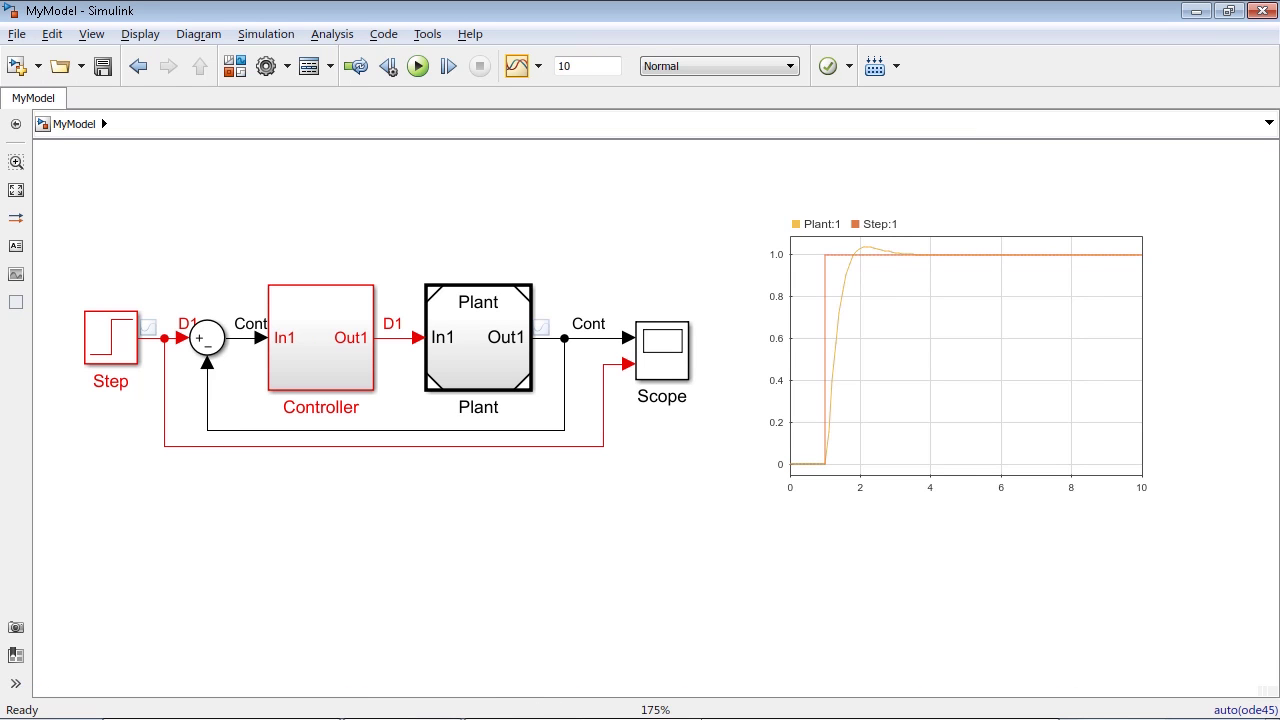
click(530, 708)
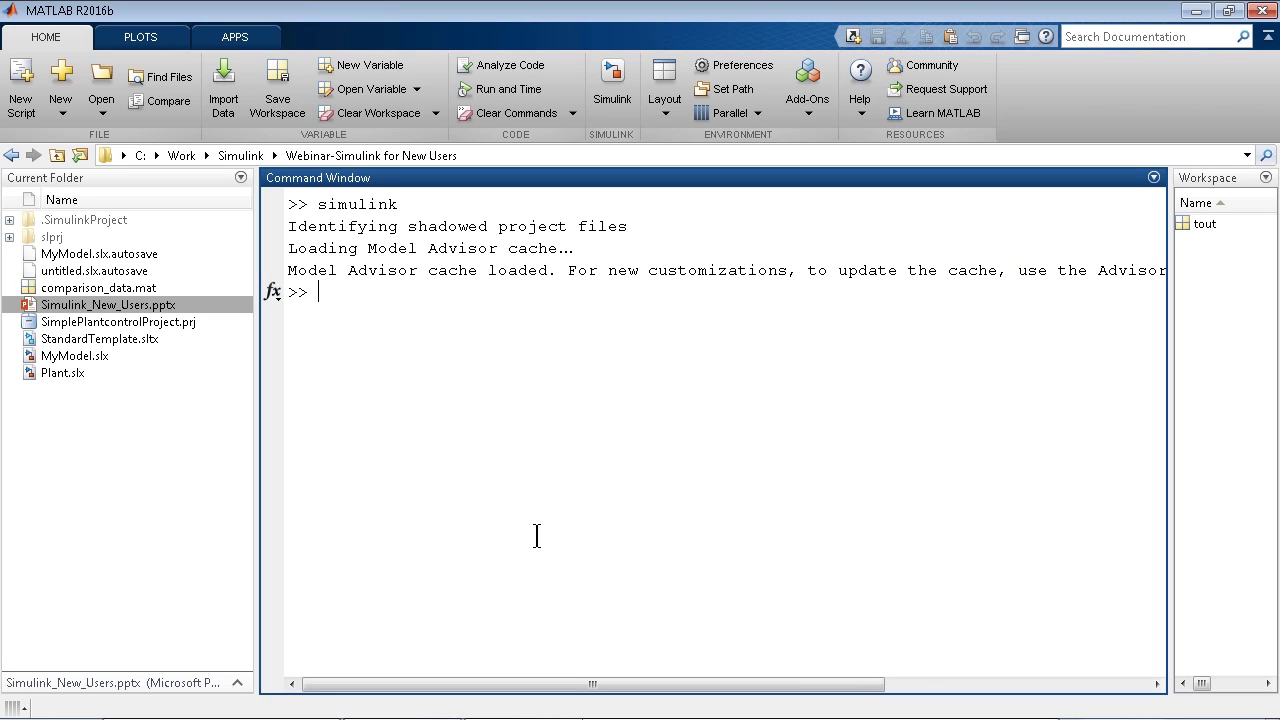
Run simulink in MATLAB and view the Standard Template details under My Templates.
text(simulink)
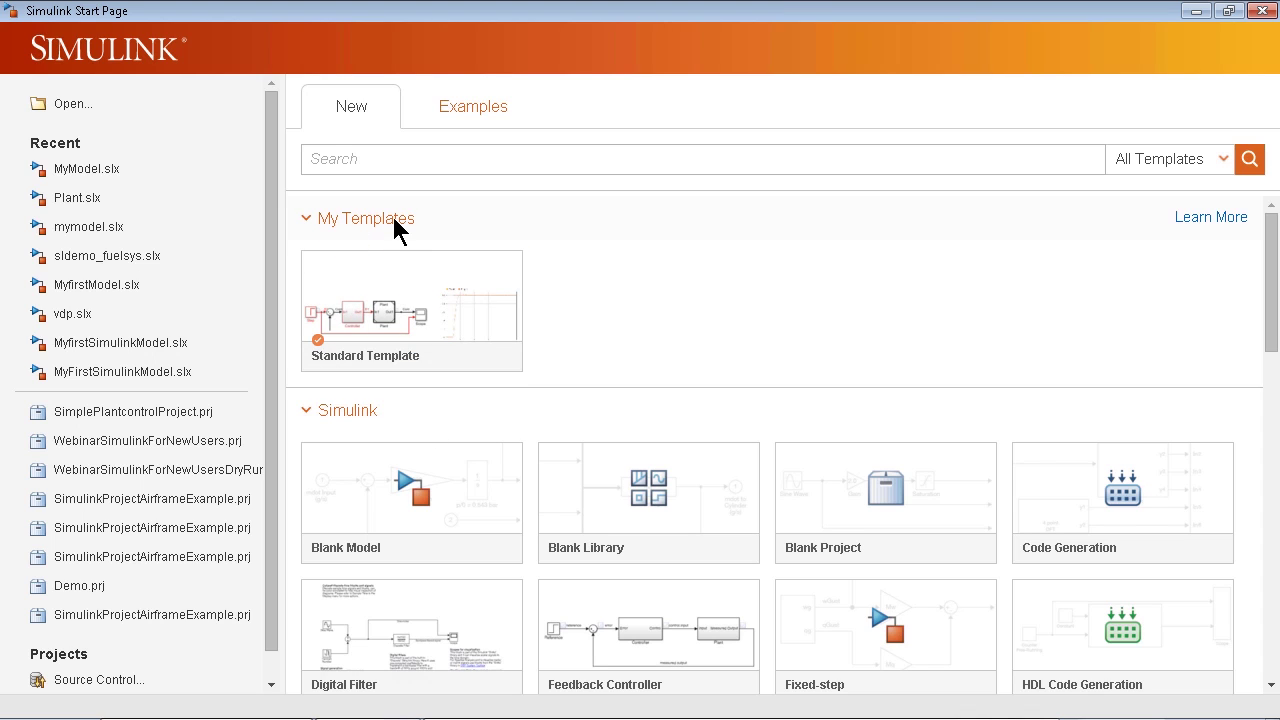
click(412, 366)
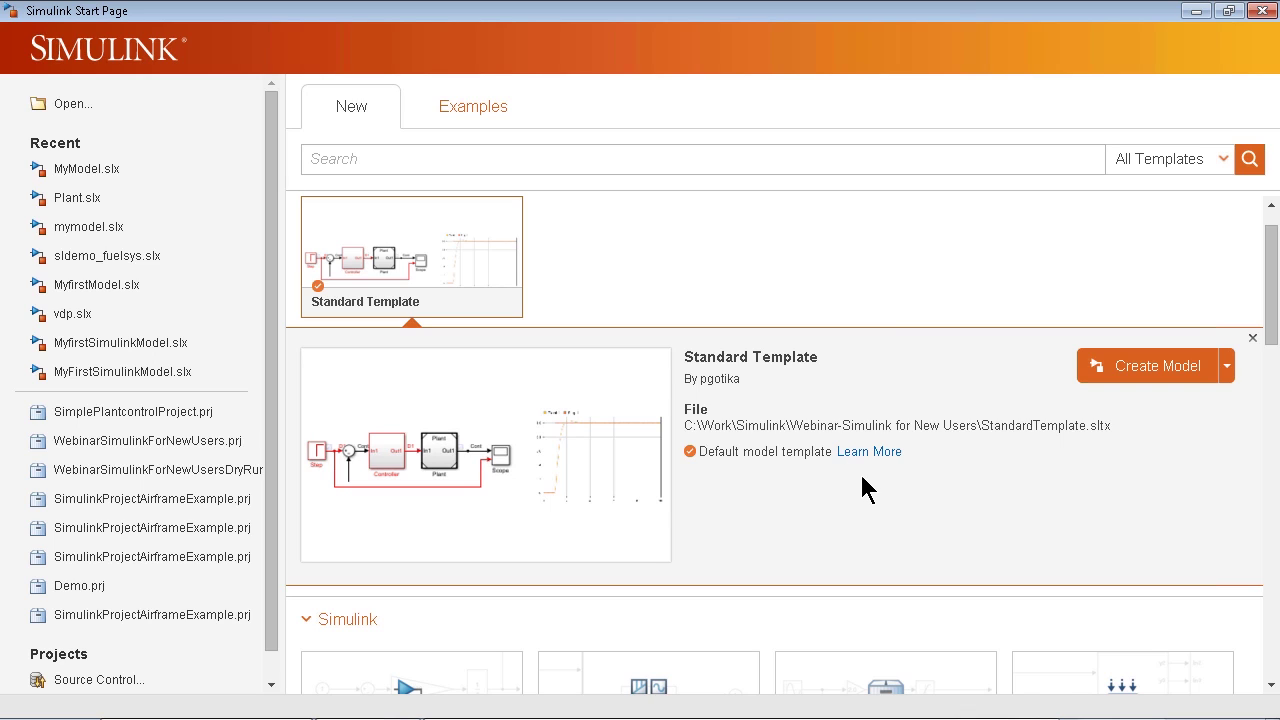
mouse_move(411, 300)
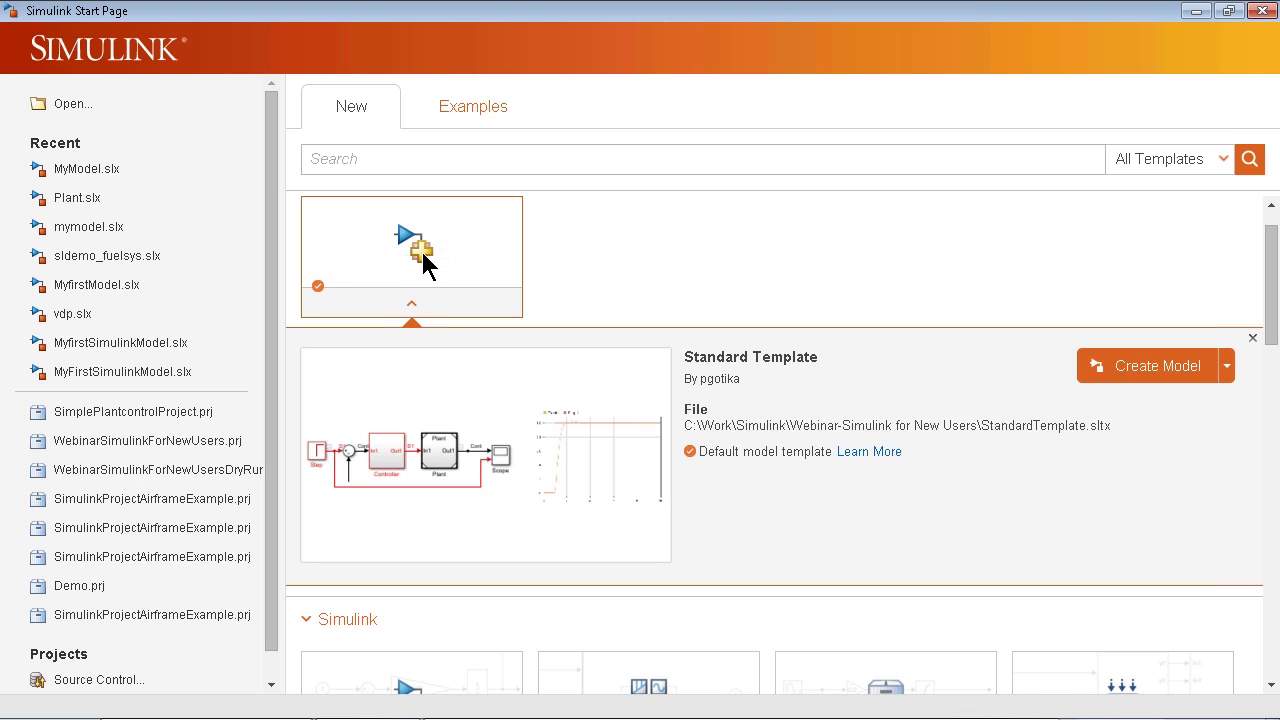
click(424, 265)
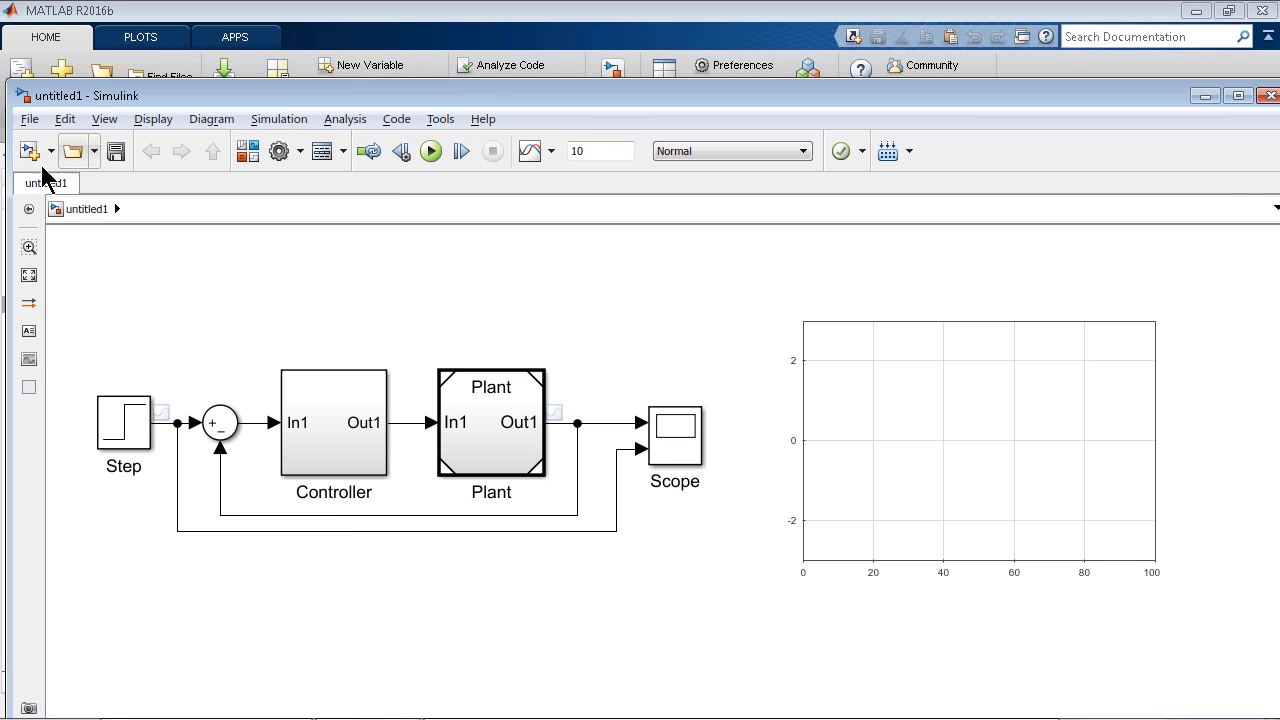
Create a second model from the default template, then close both untitled models.
click(41, 158)
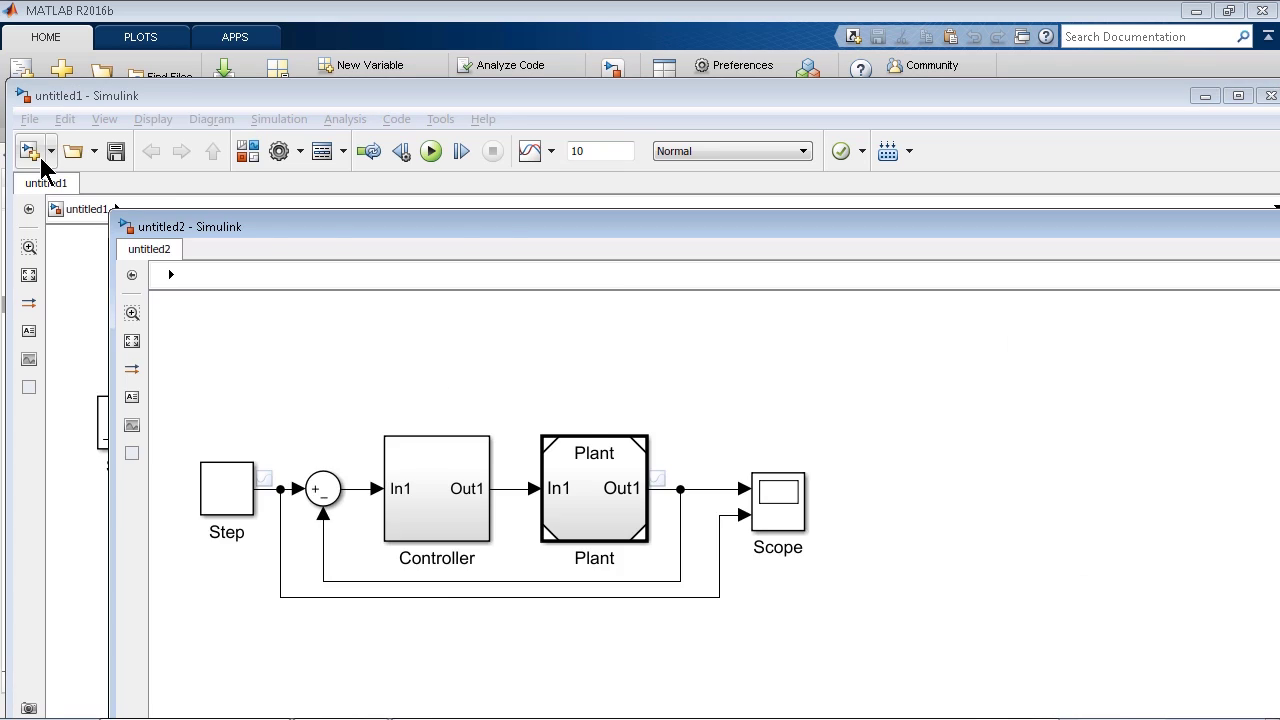
drag(180, 224, 176, 210)
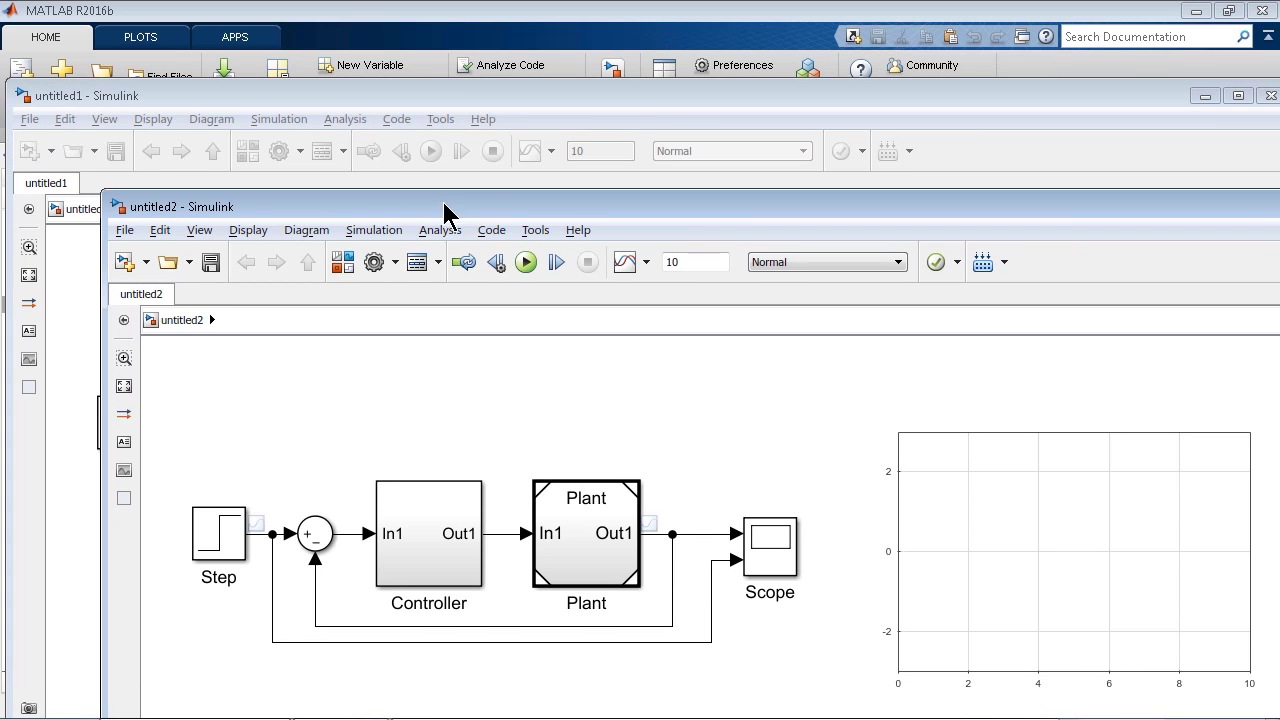
drag(512, 206, 414, 192)
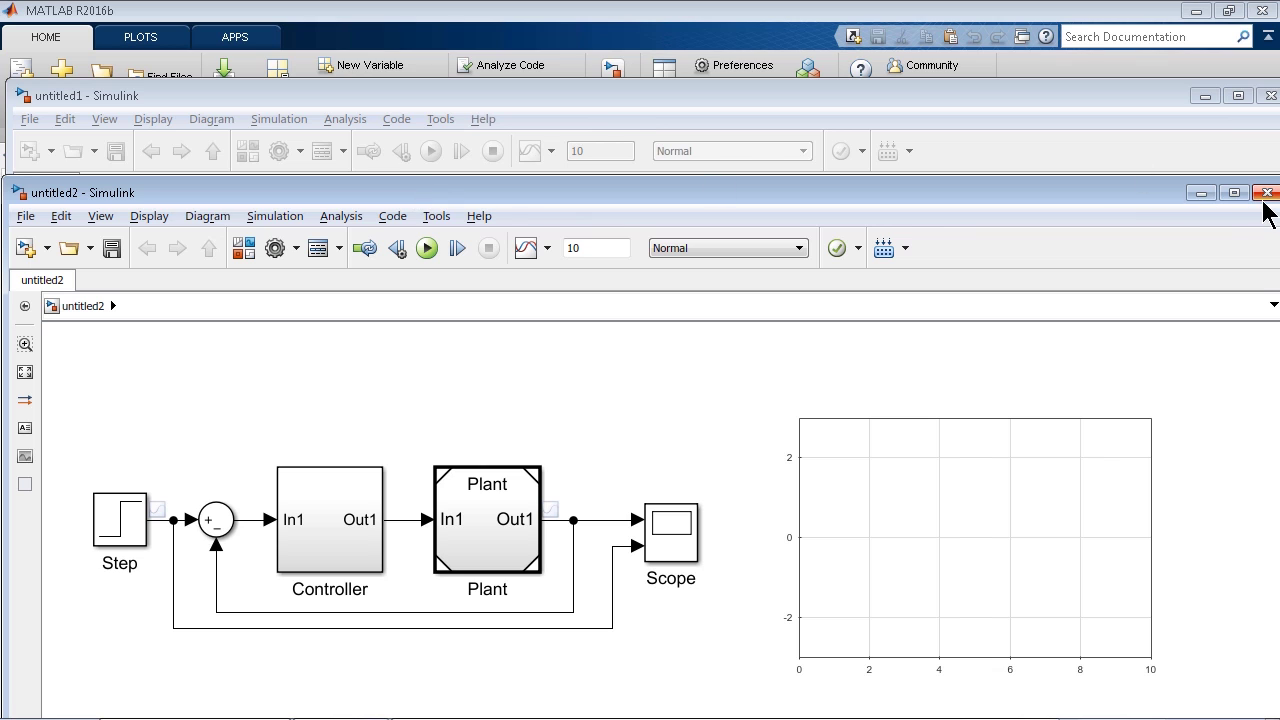
click(1266, 192)
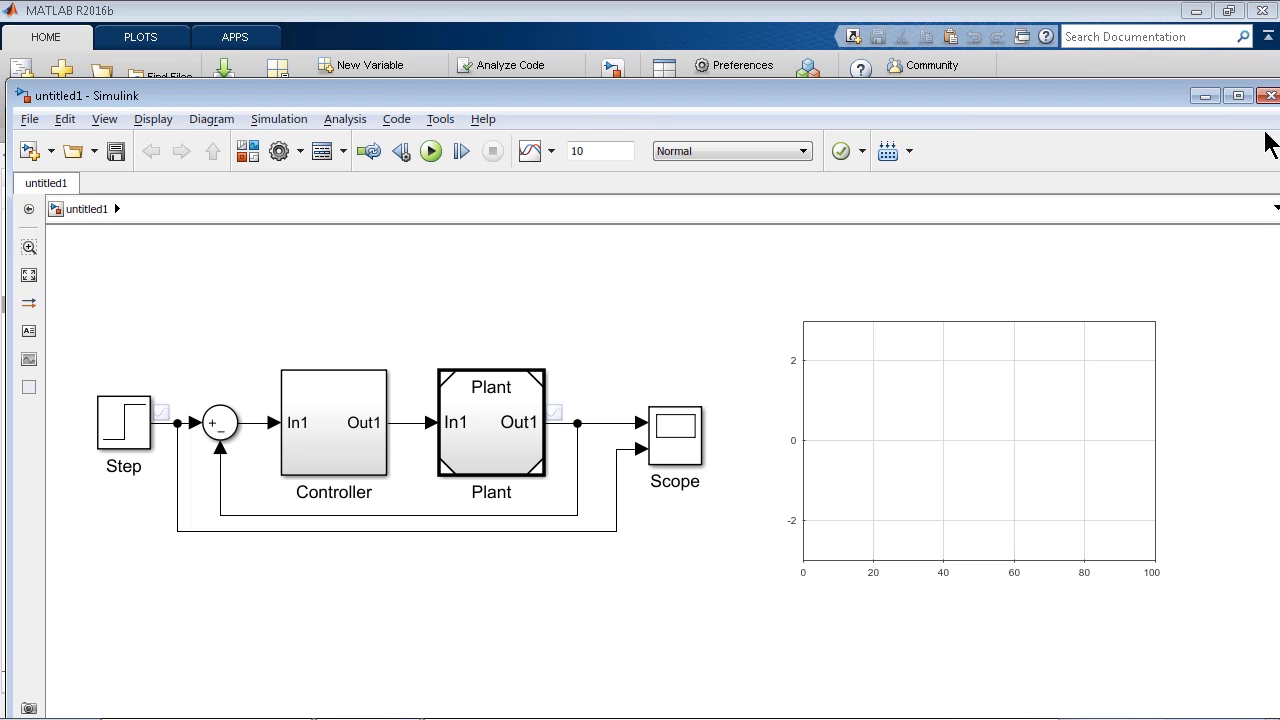
click(1268, 96)
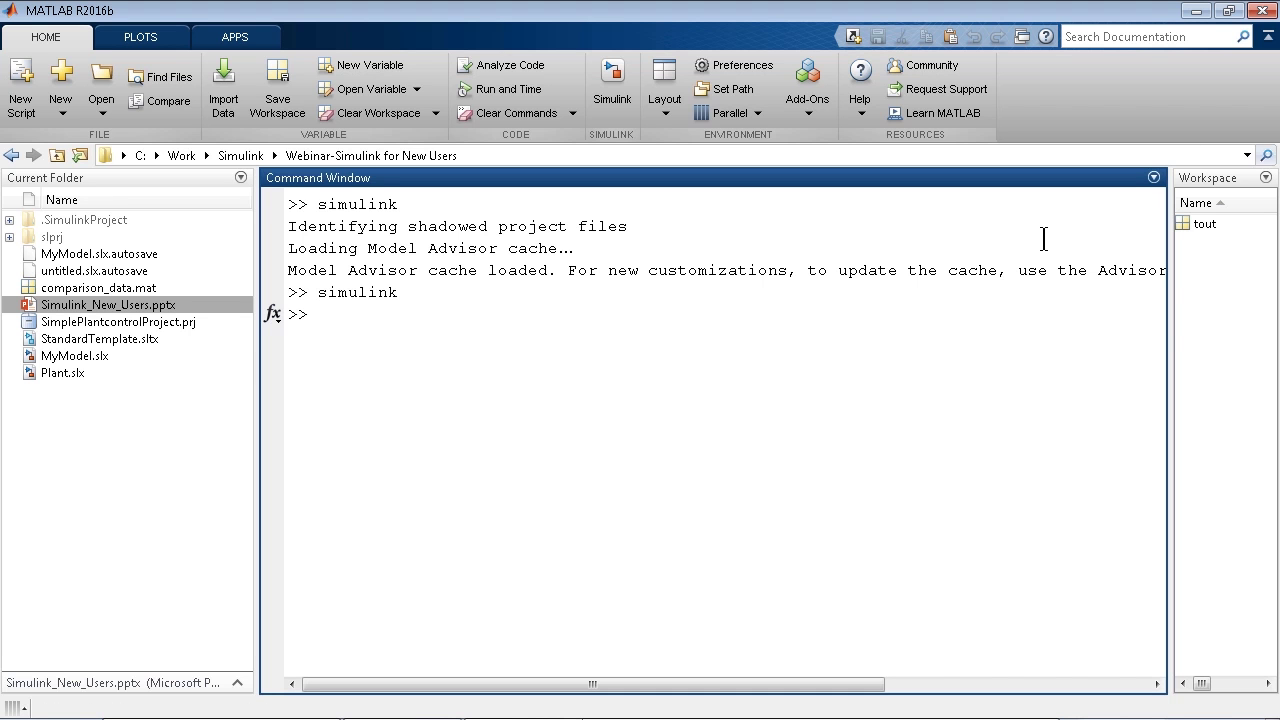
key(Up)
Reopen the Start Page and inspect the Blank Model template's creation options.
key(Return)
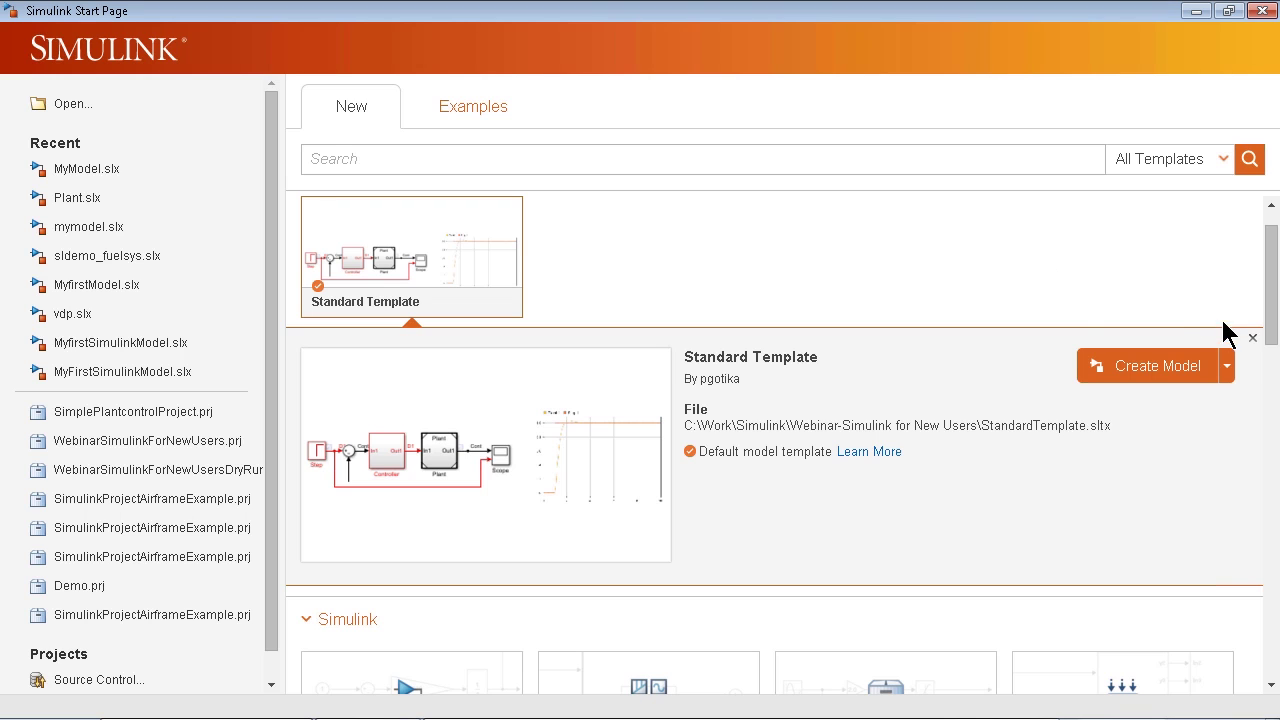
click(1252, 337)
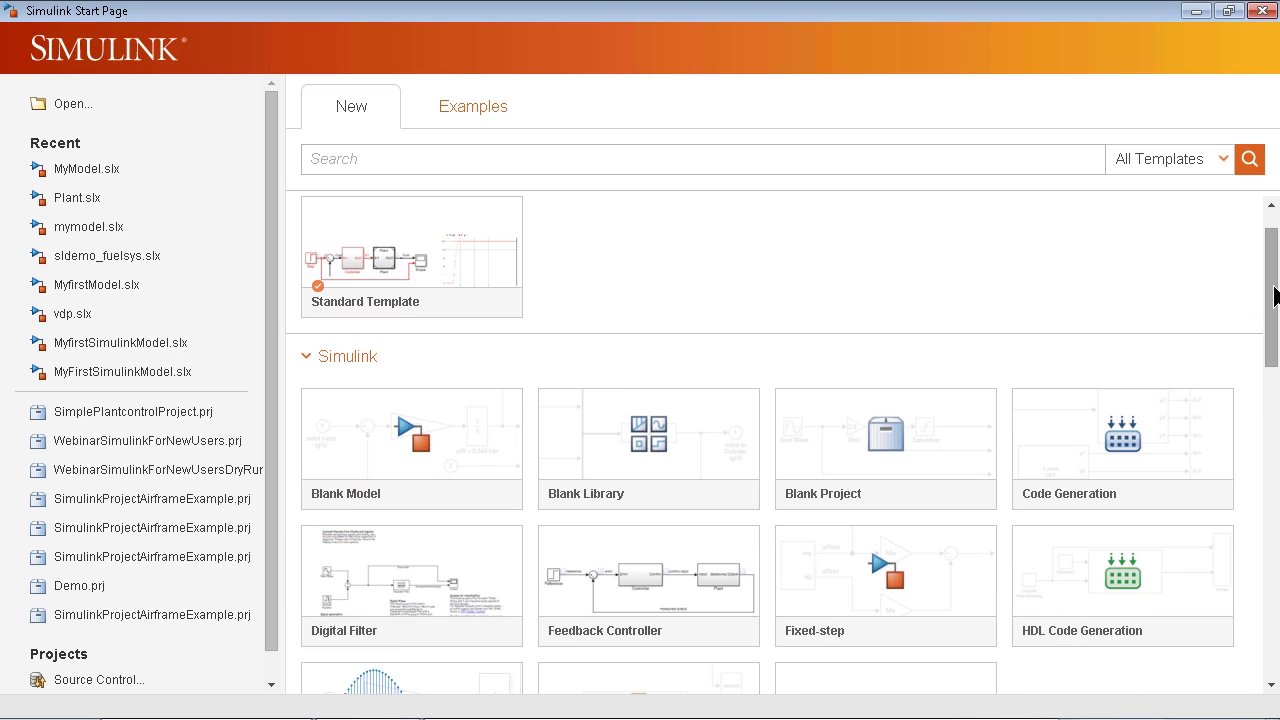
scroll(1275, 302, down, 1)
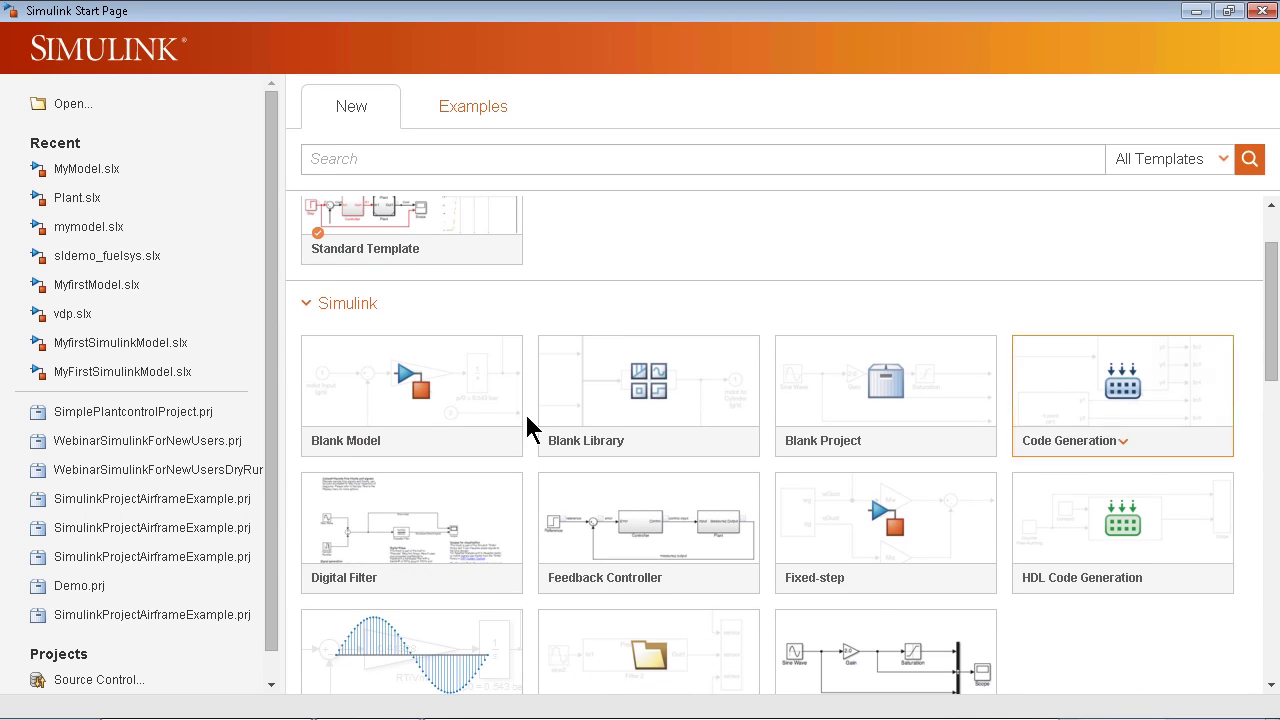
click(406, 444)
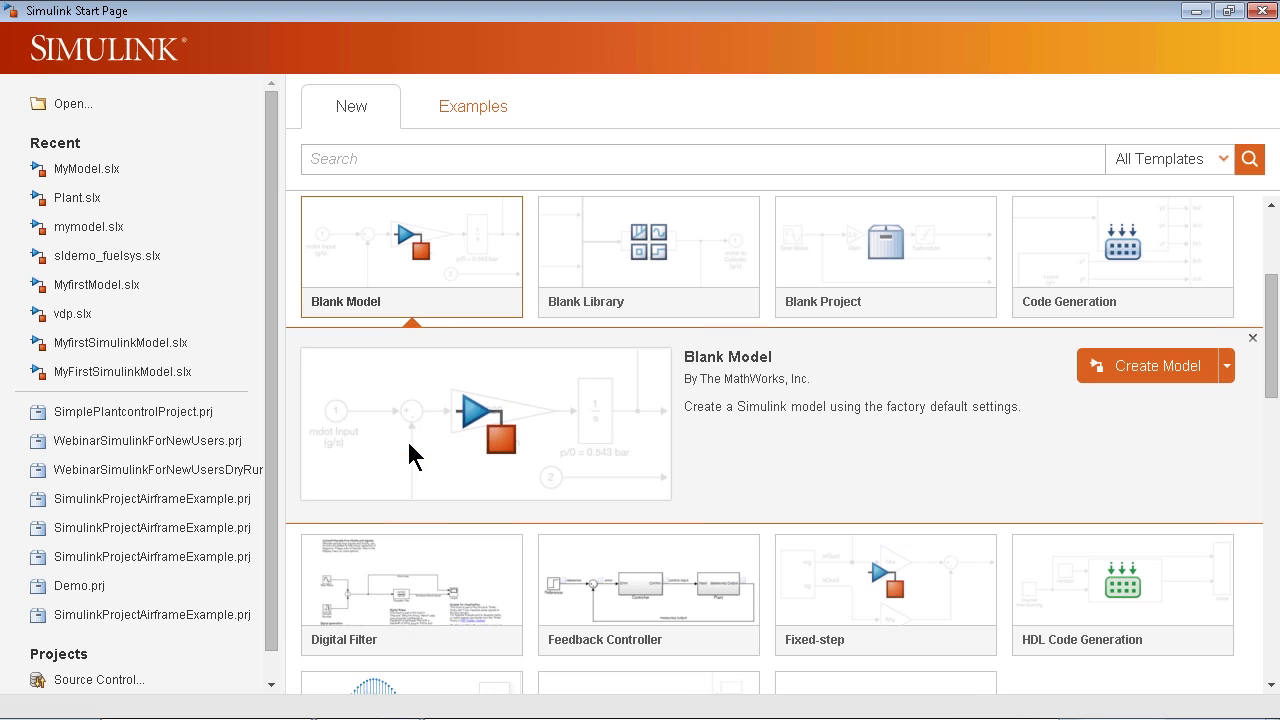
click(1228, 366)
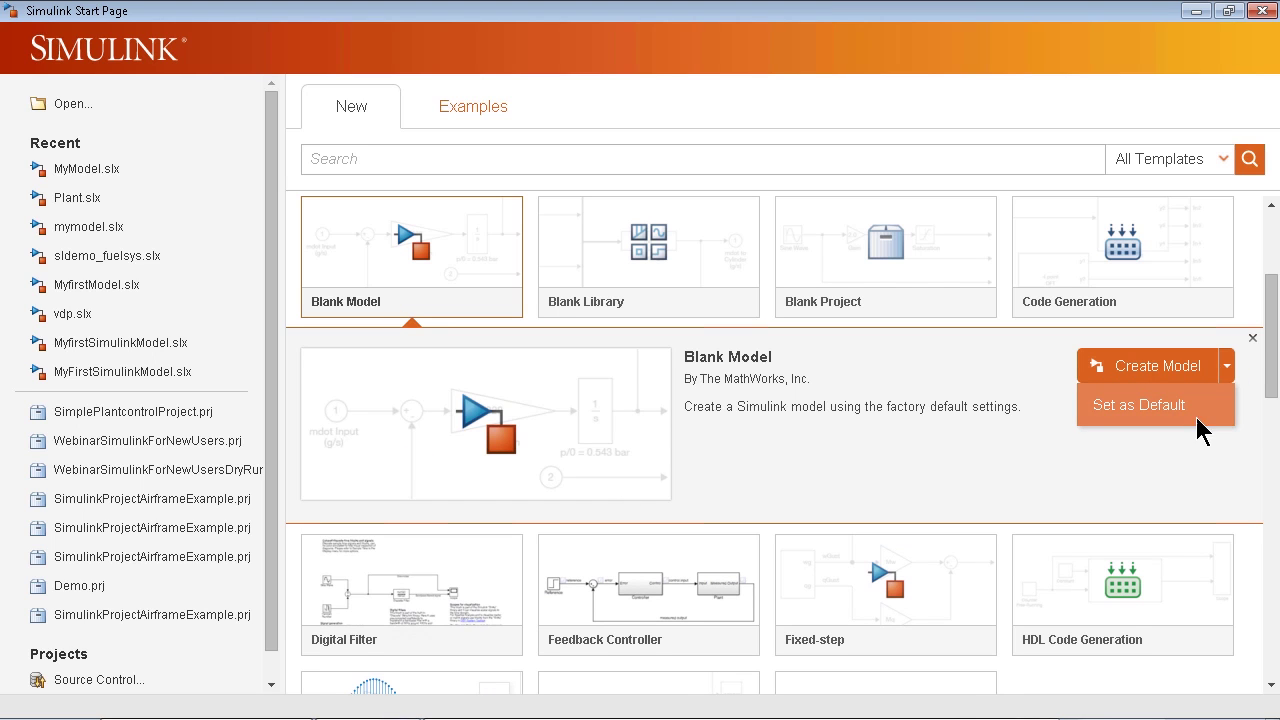
click(1255, 341)
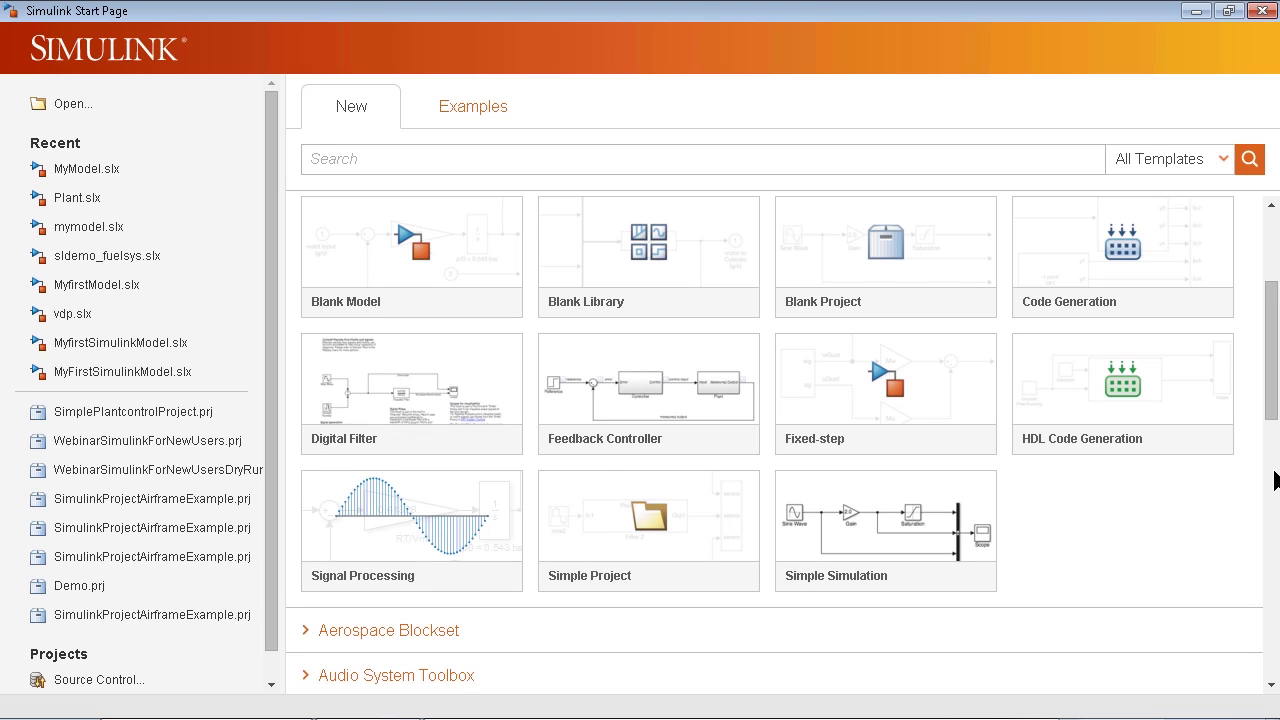
Scroll the Start Page New tab lists back to the top.
scroll(1275, 480, up, 3)
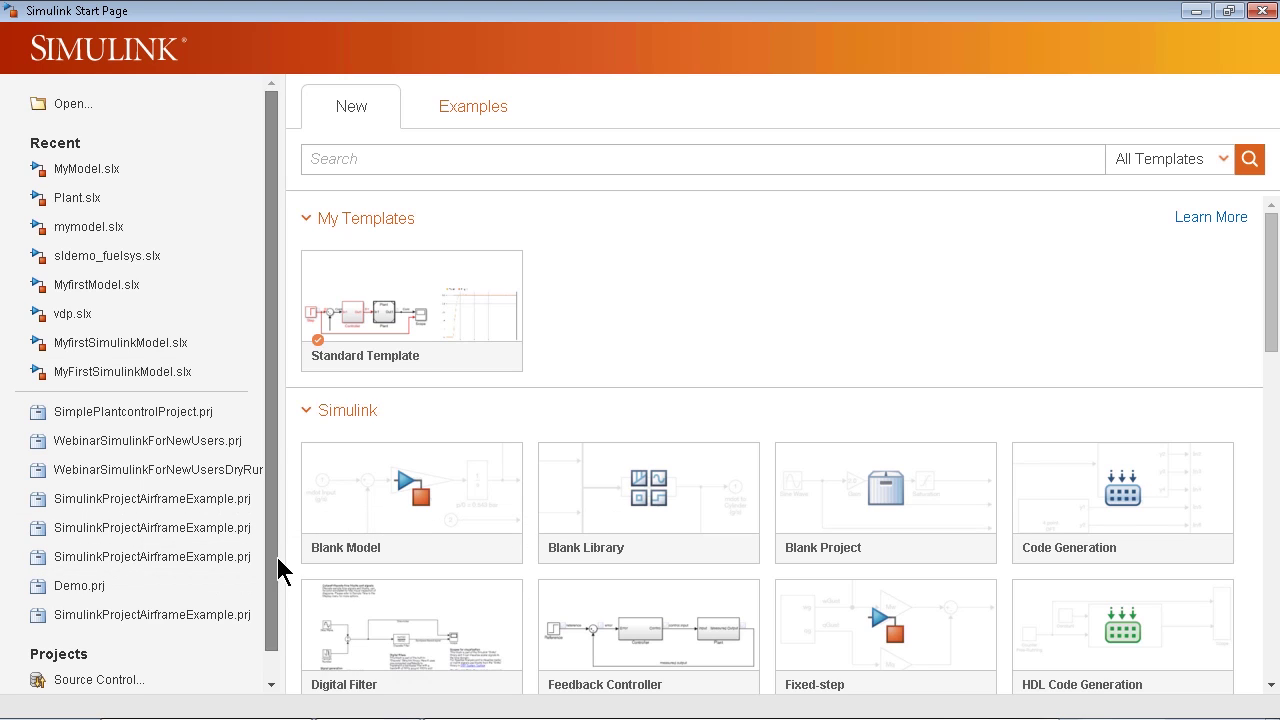
scroll(265, 600, down, 1)
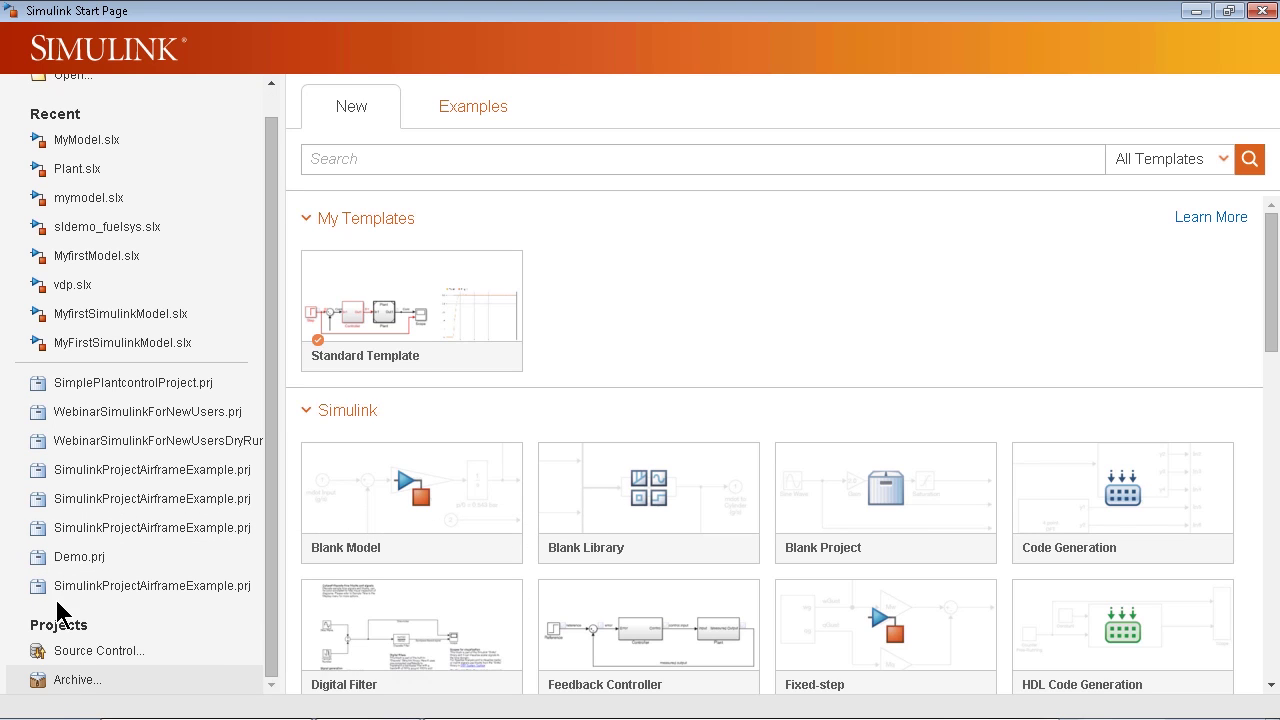
scroll(205, 455, up, 1)
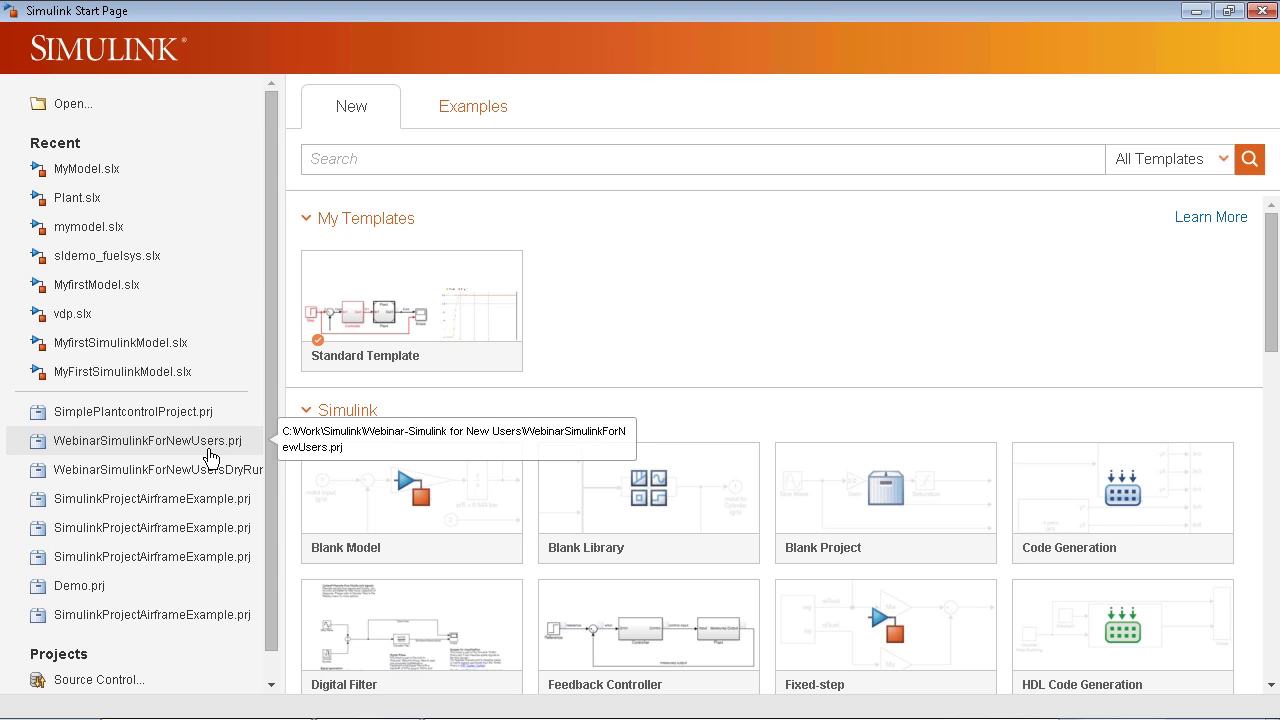
click(496, 112)
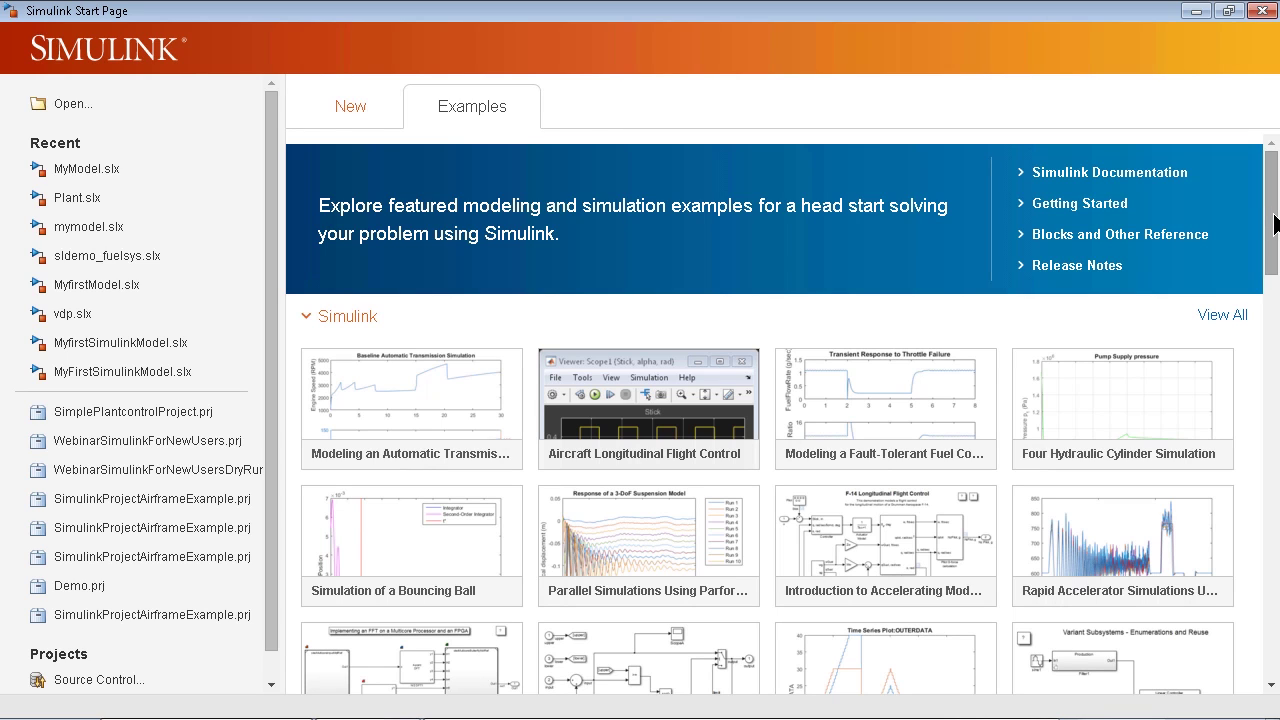
Show the Modeling a Fault-Tolerant Fuel Control System example details and its options.
drag(1275, 224, 1276, 242)
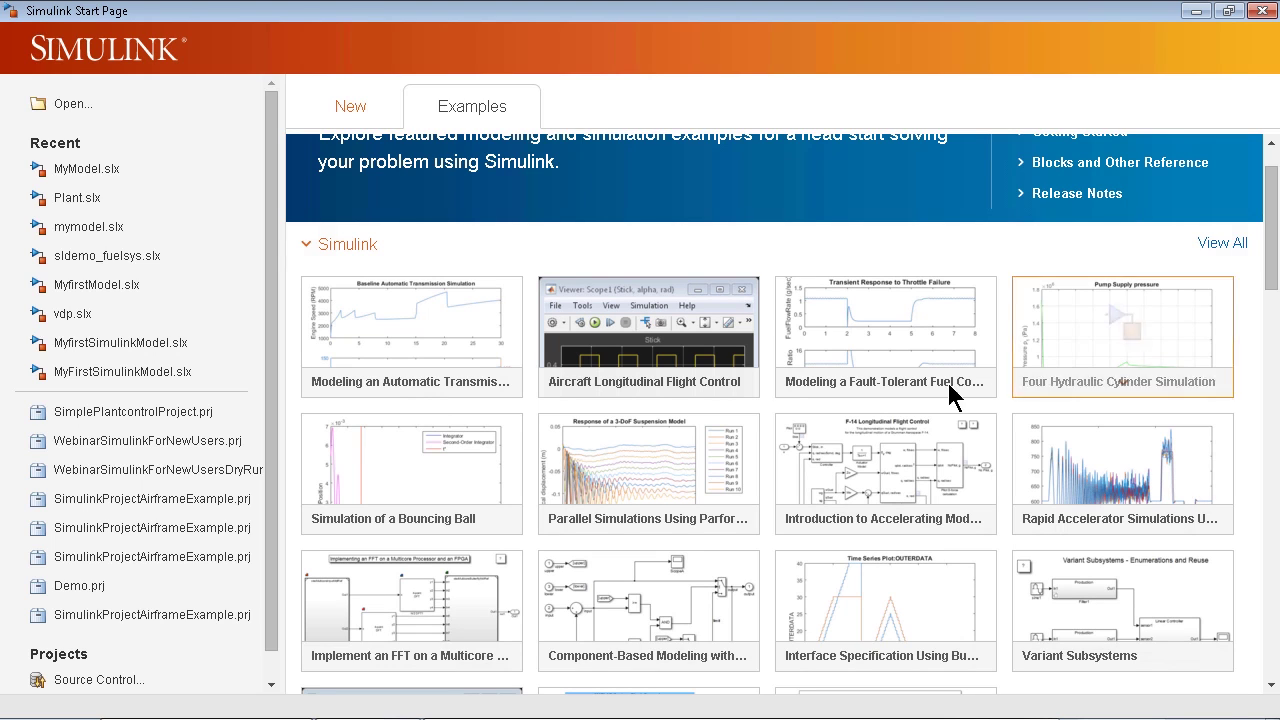
click(889, 378)
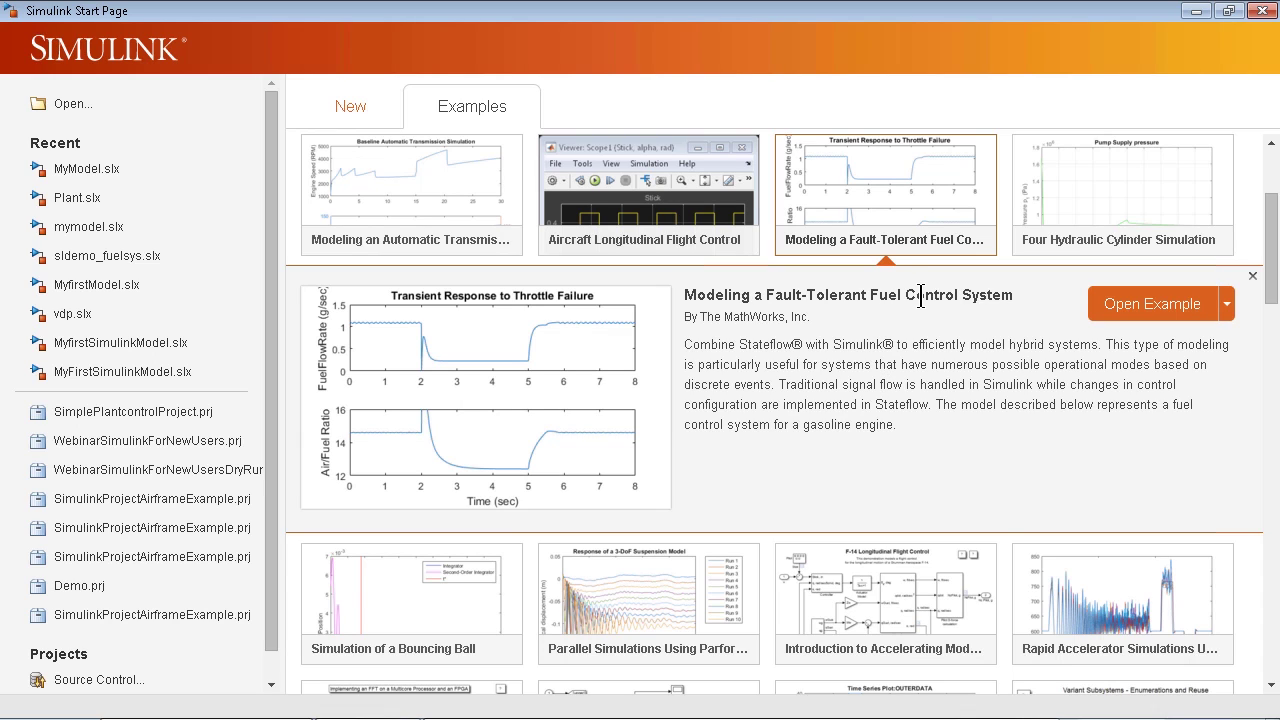
click(1227, 306)
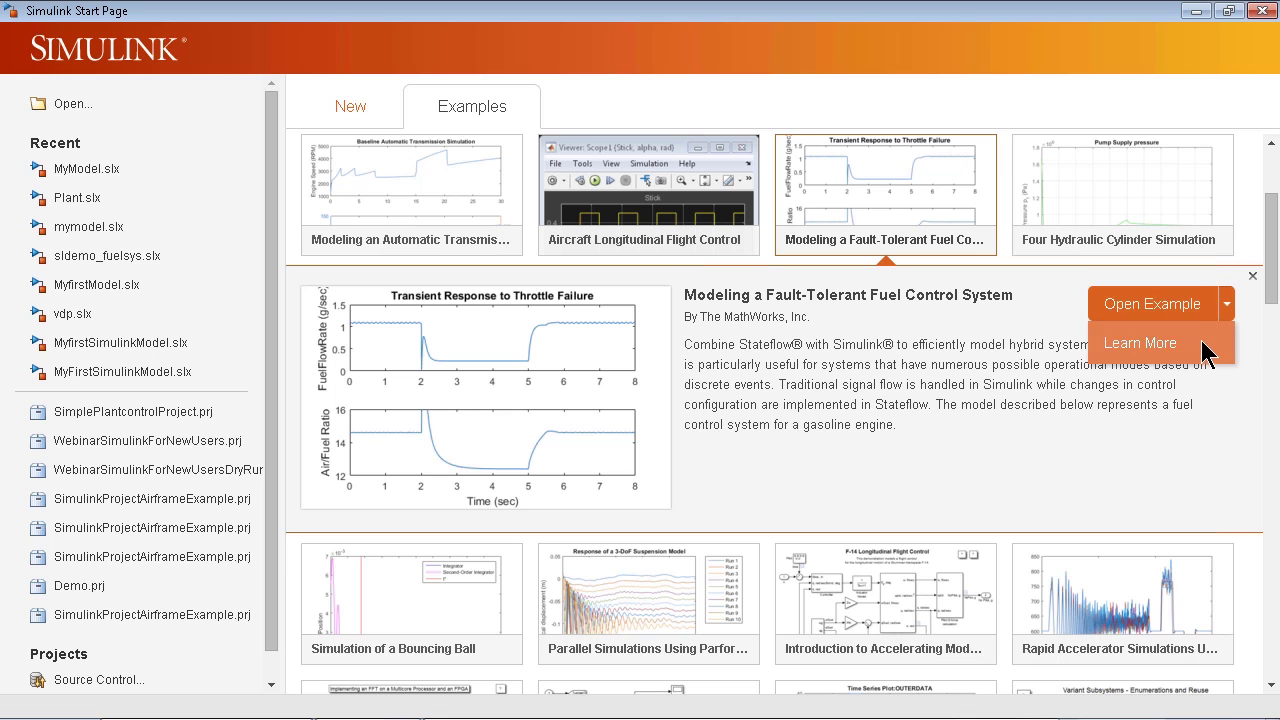
click(1203, 350)
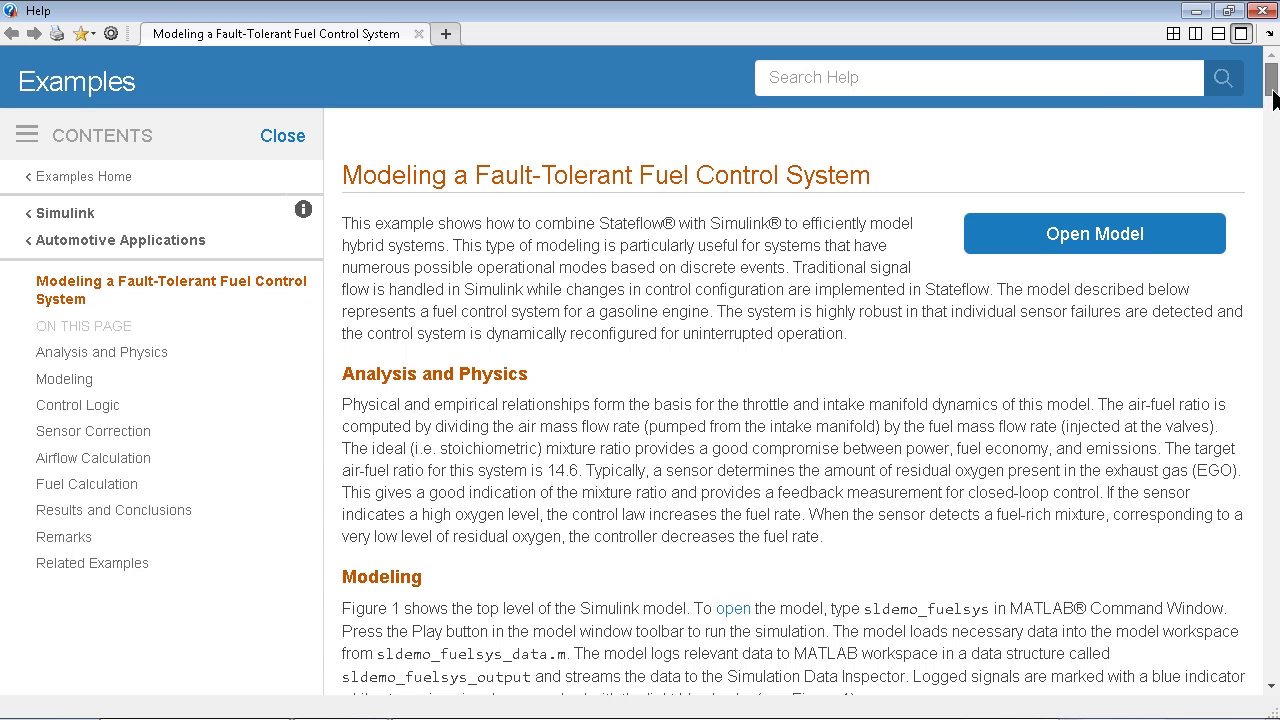
drag(1270, 88, 1270, 185)
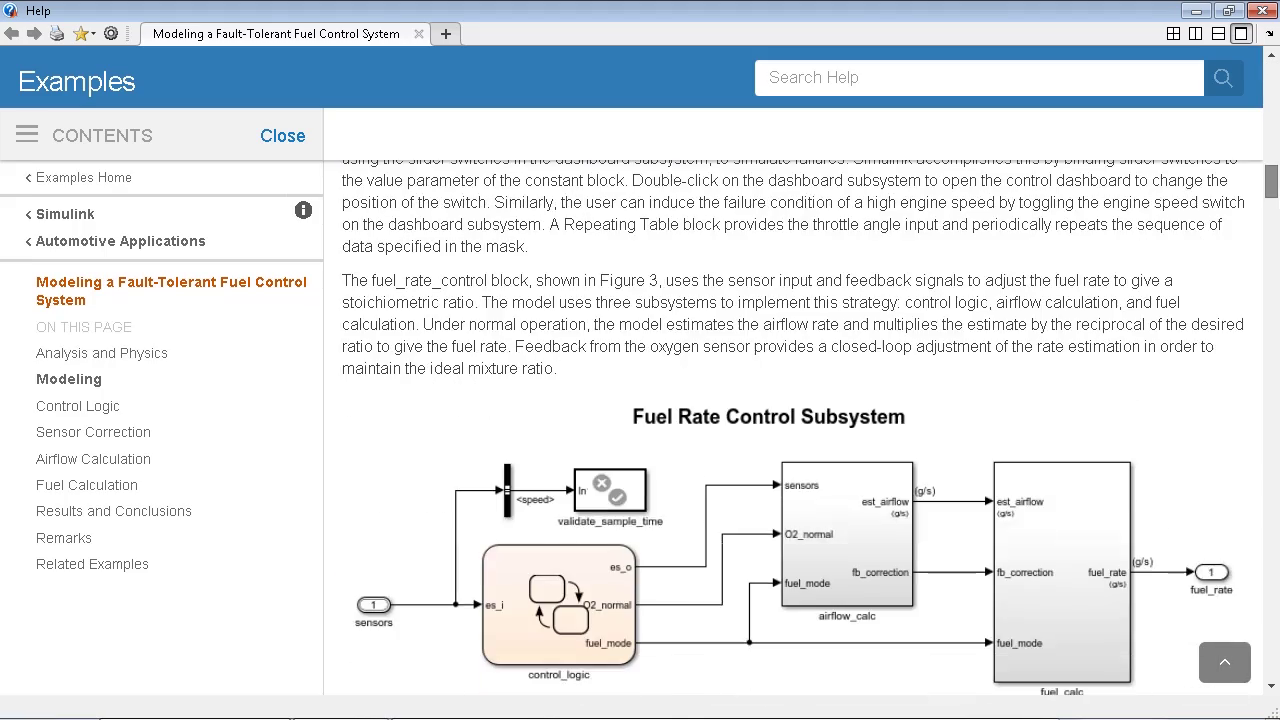
click(1196, 12)
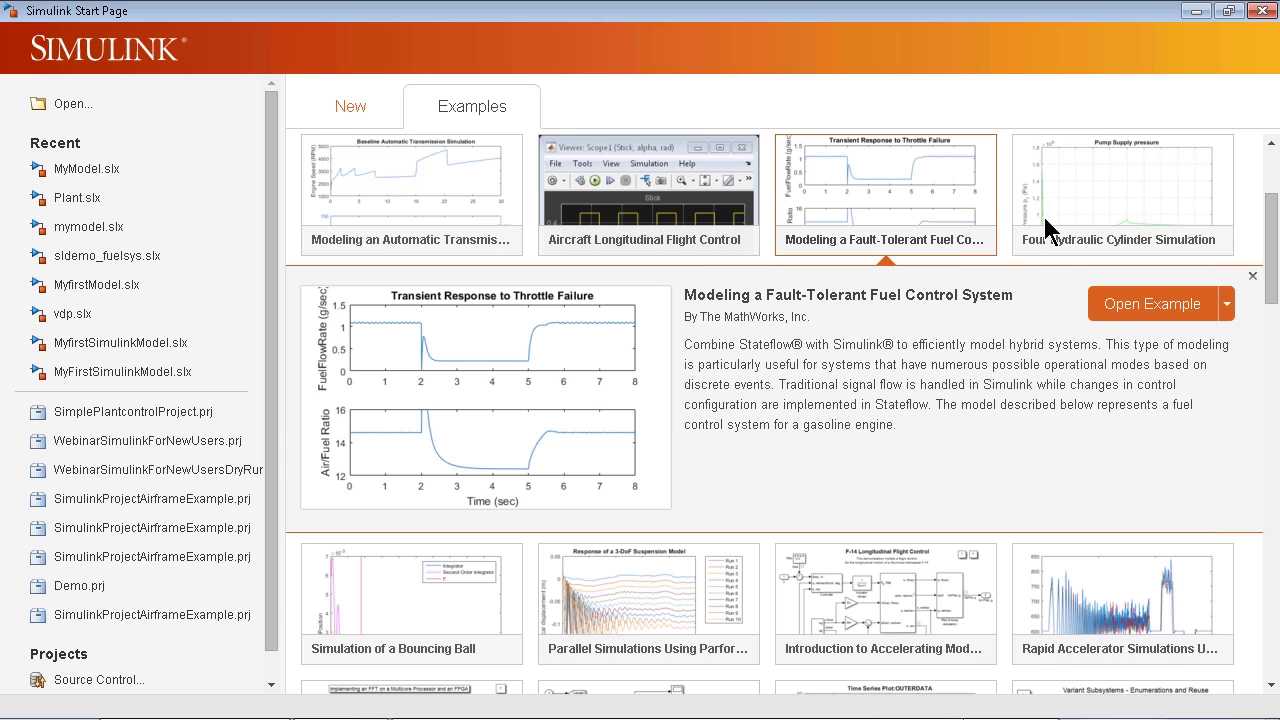
click(1135, 307)
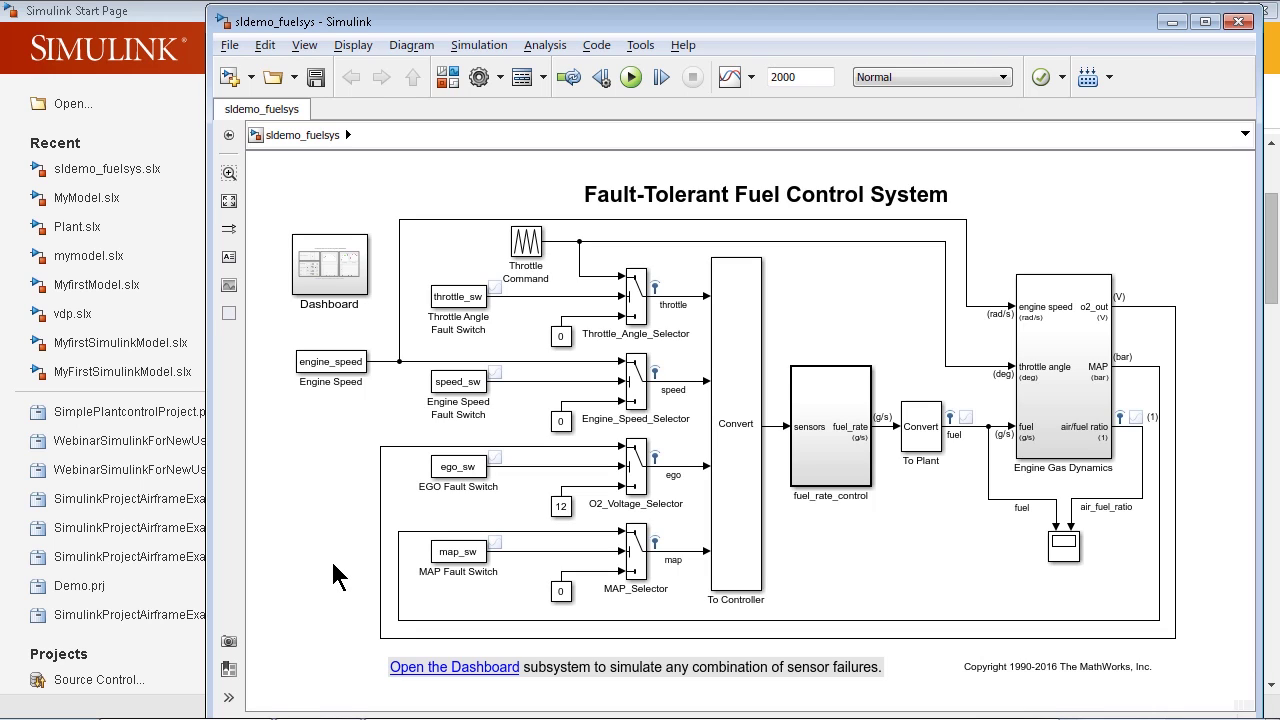
Open the Dashboard subsystem of the sldemo_fuelsys model.
double_click(343, 275)
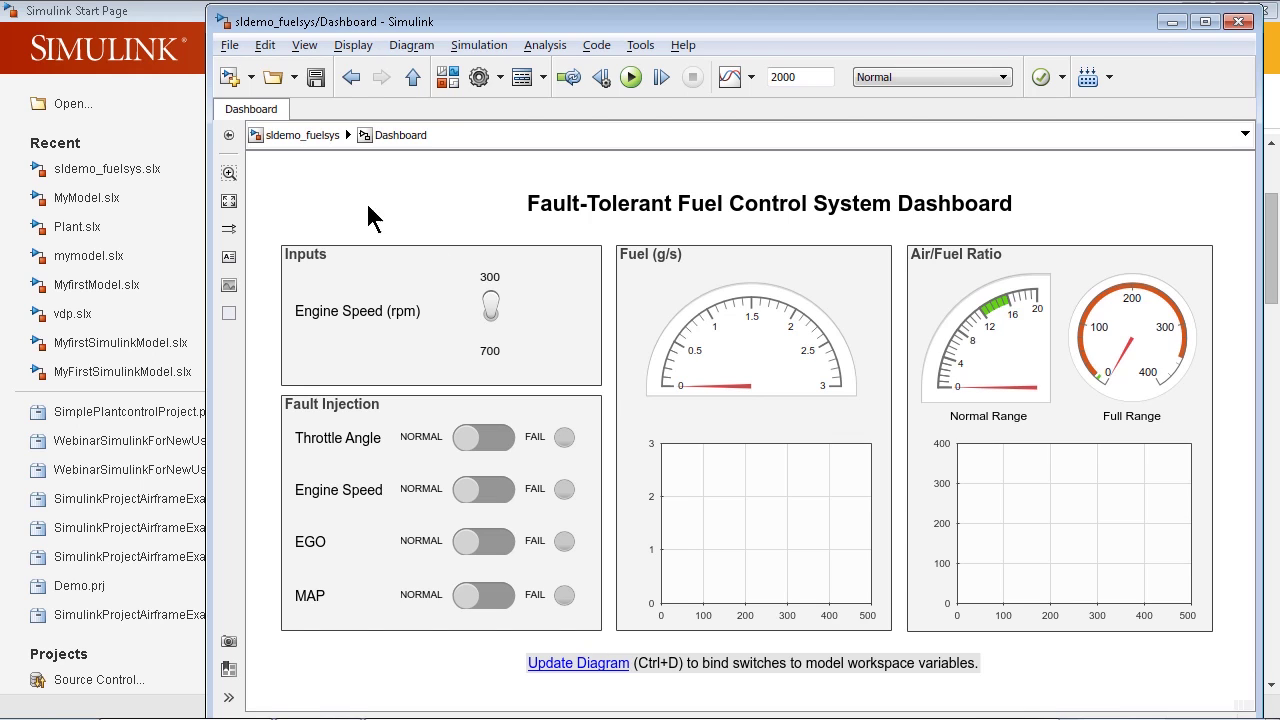
Start simulating sldemo_fuelsys from its Dashboard.
click(735, 502)
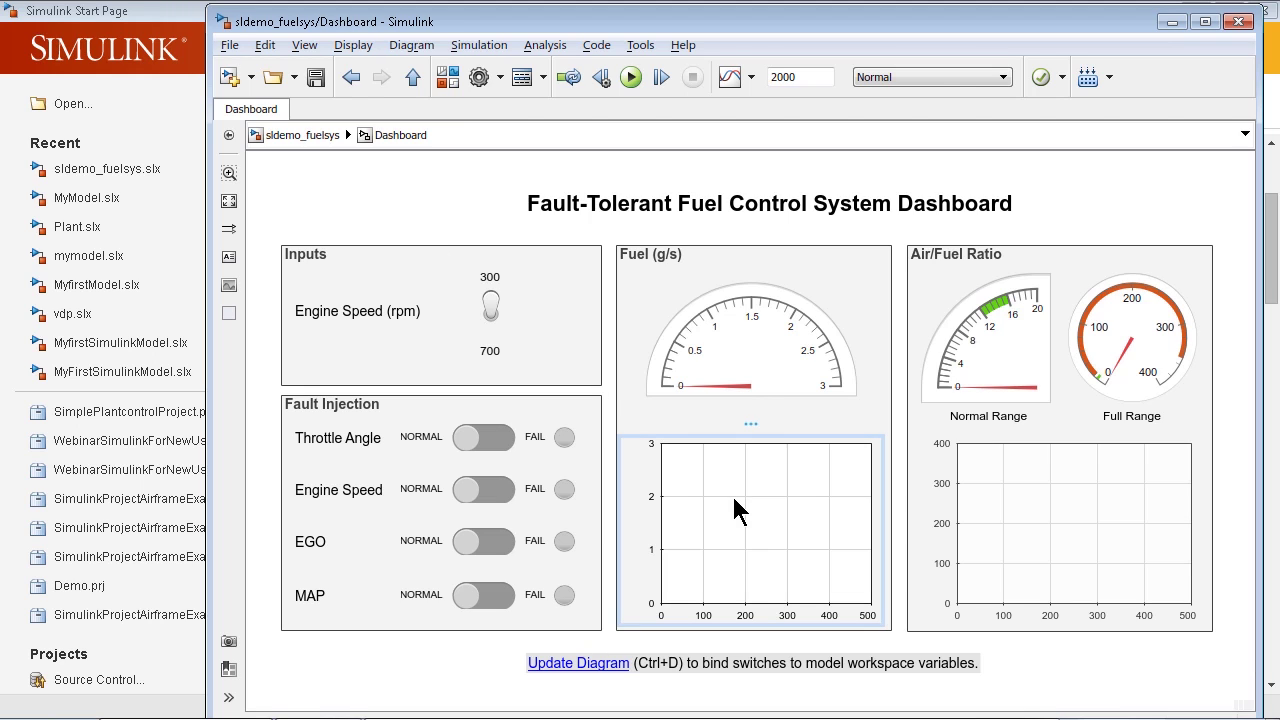
click(420, 651)
click(520, 330)
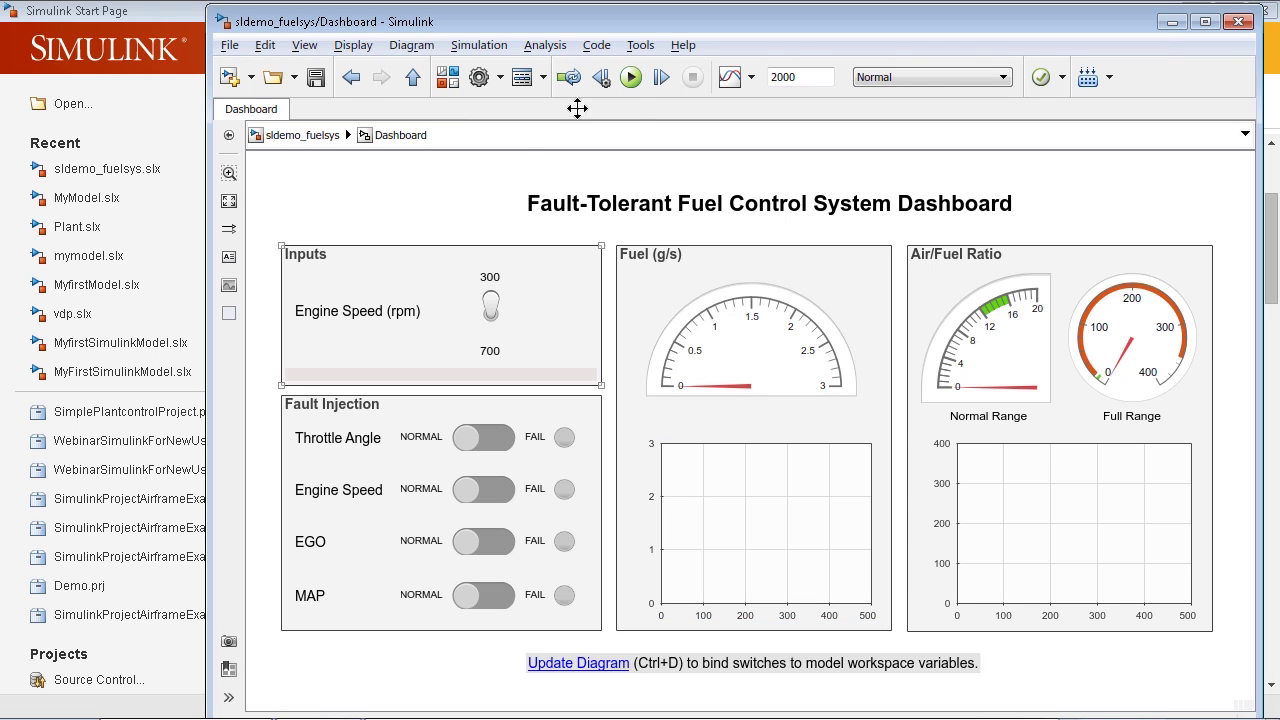
click(627, 80)
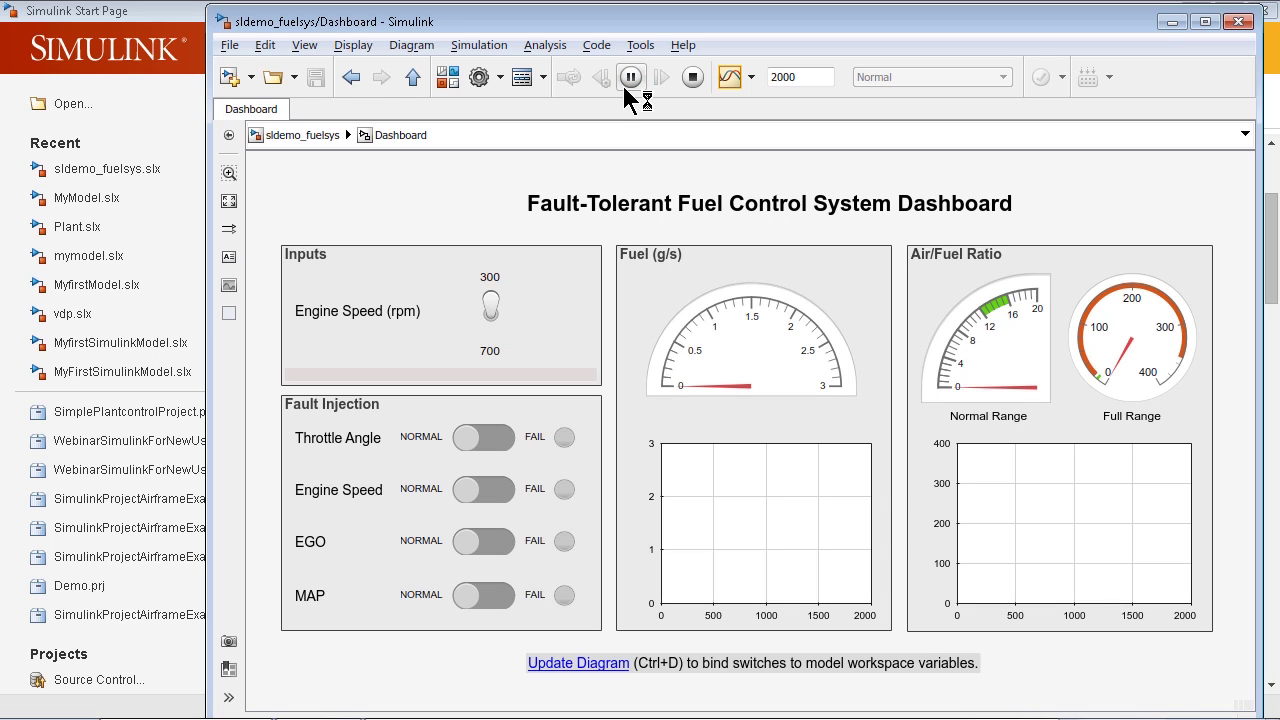
Switch engine speed to 700 and back, then fail and restore the throttle angle sensor.
click(491, 312)
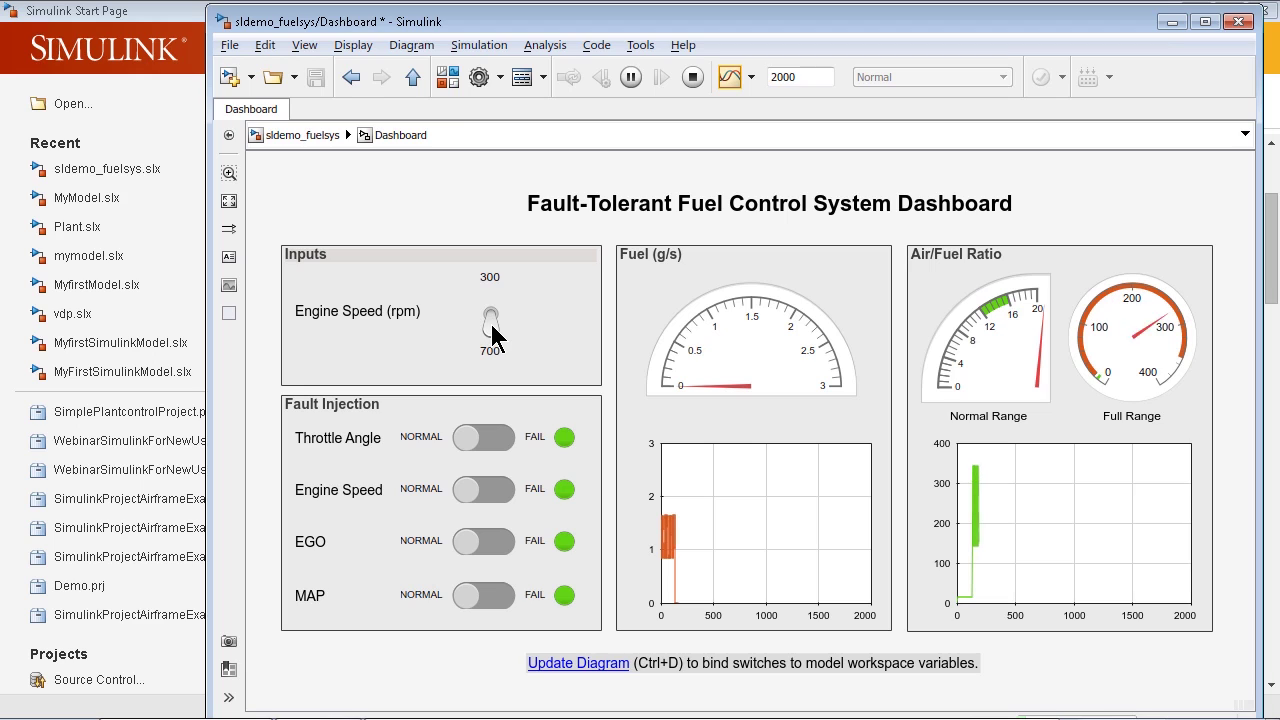
click(491, 320)
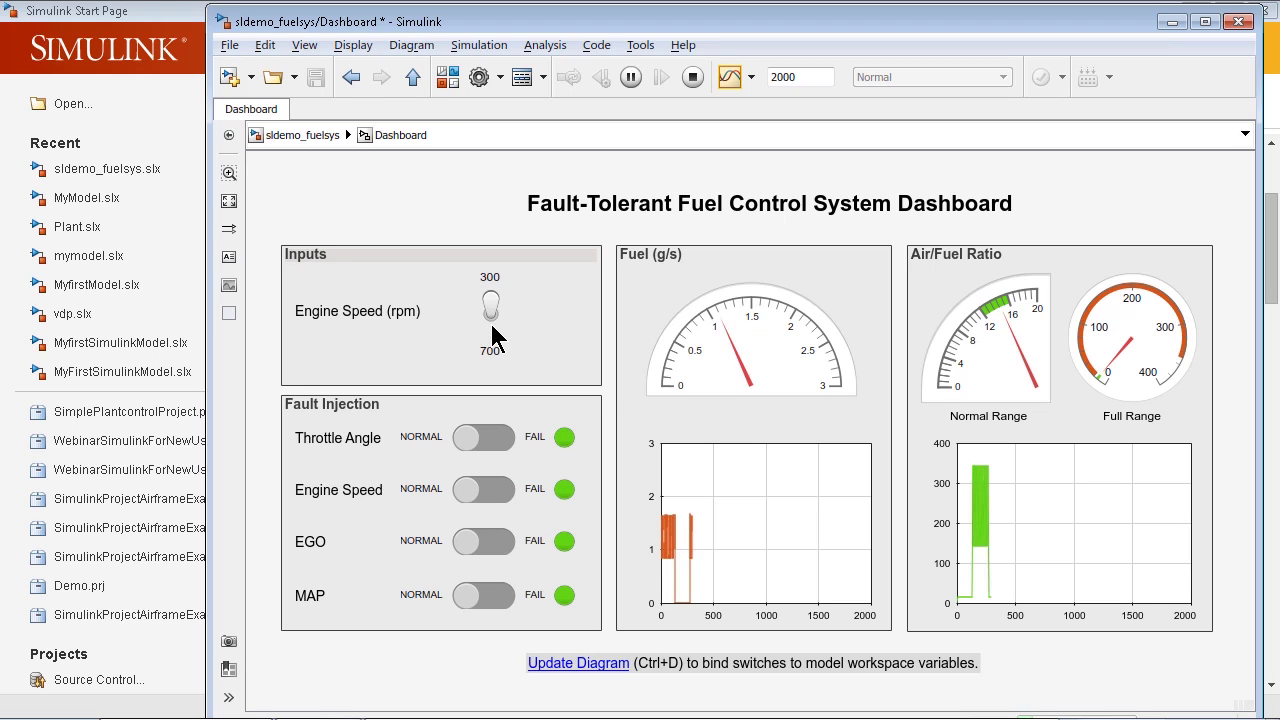
click(491, 439)
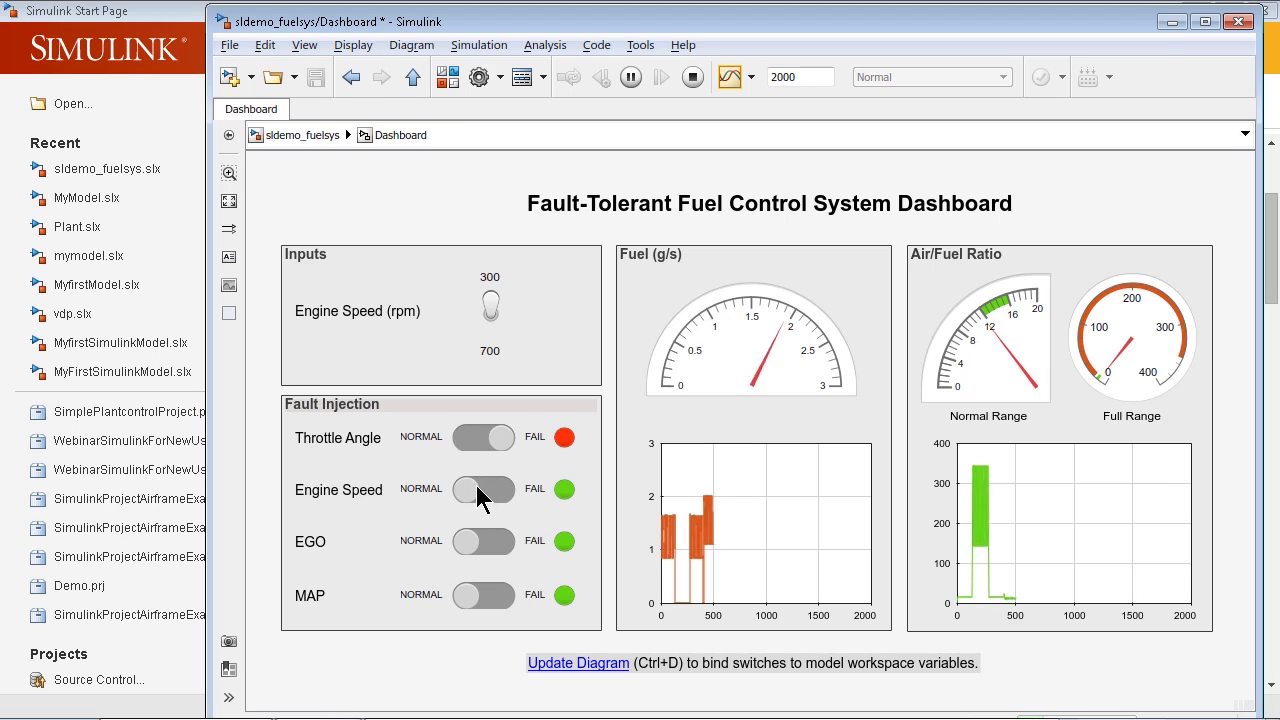
click(466, 440)
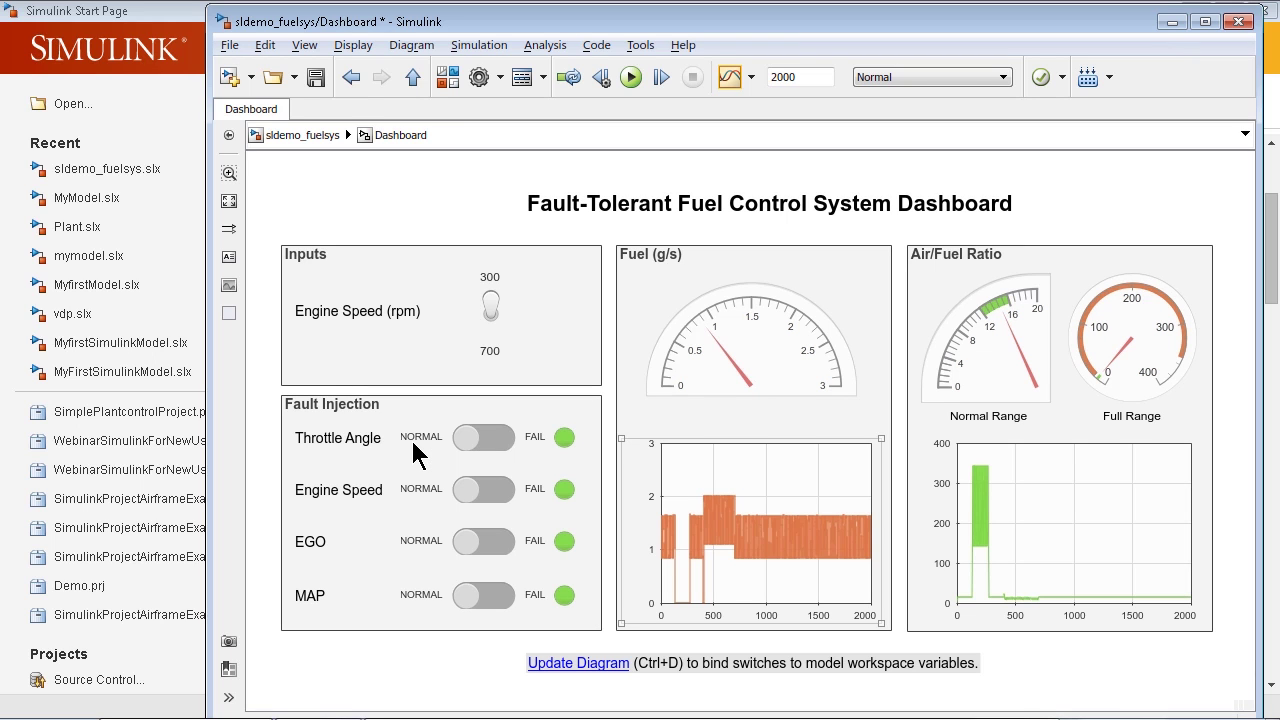
click(414, 449)
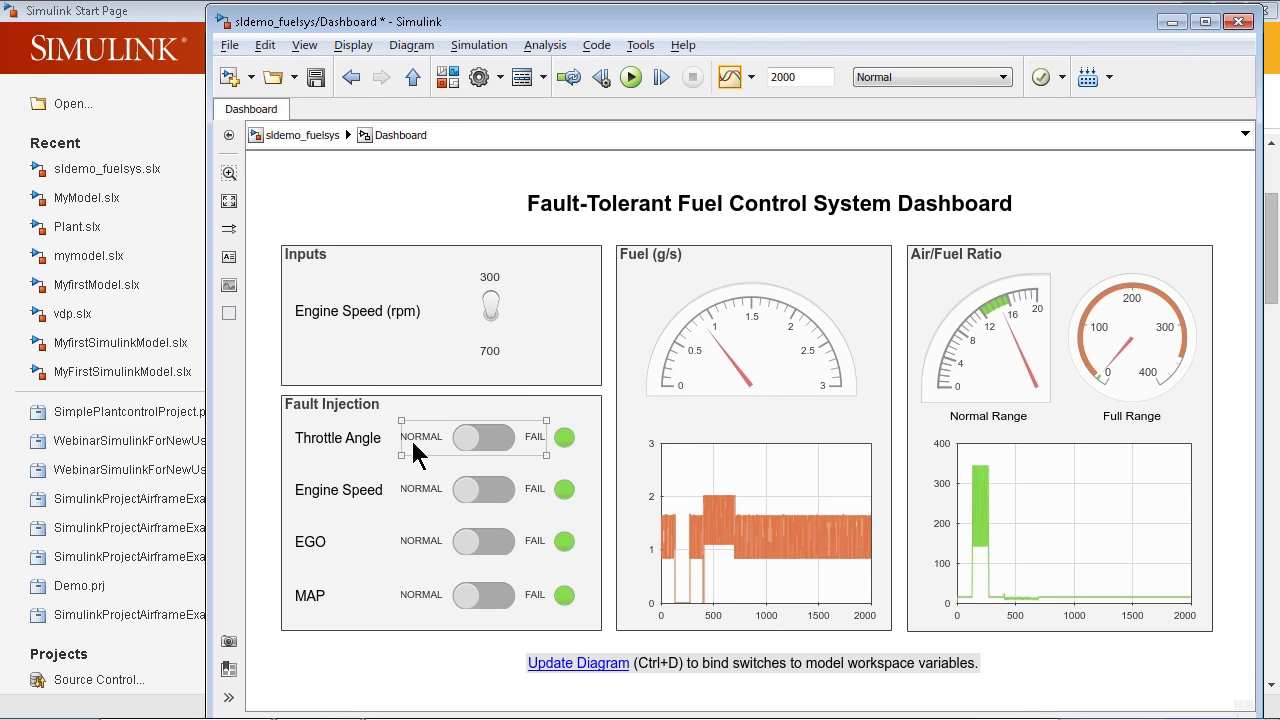
Close sldemo_fuelsys without saving after the save attempt hits a permission error.
click(512, 557)
click(396, 160)
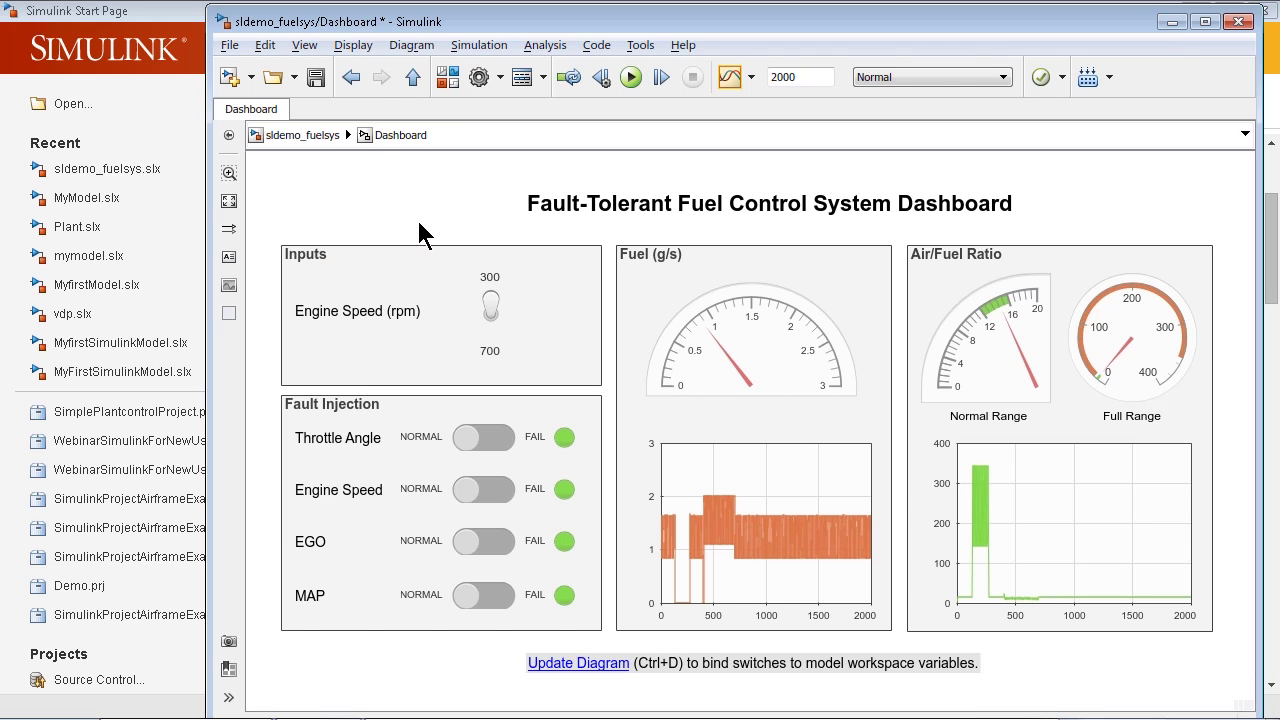
click(316, 78)
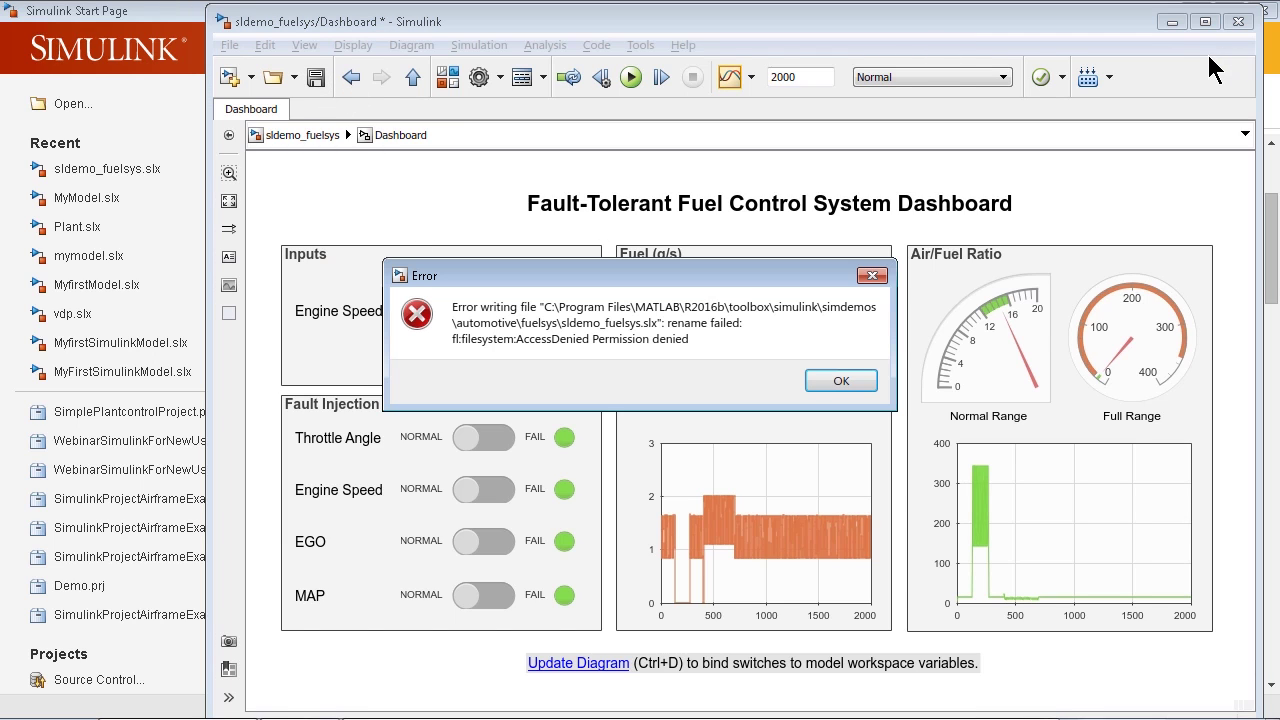
click(872, 385)
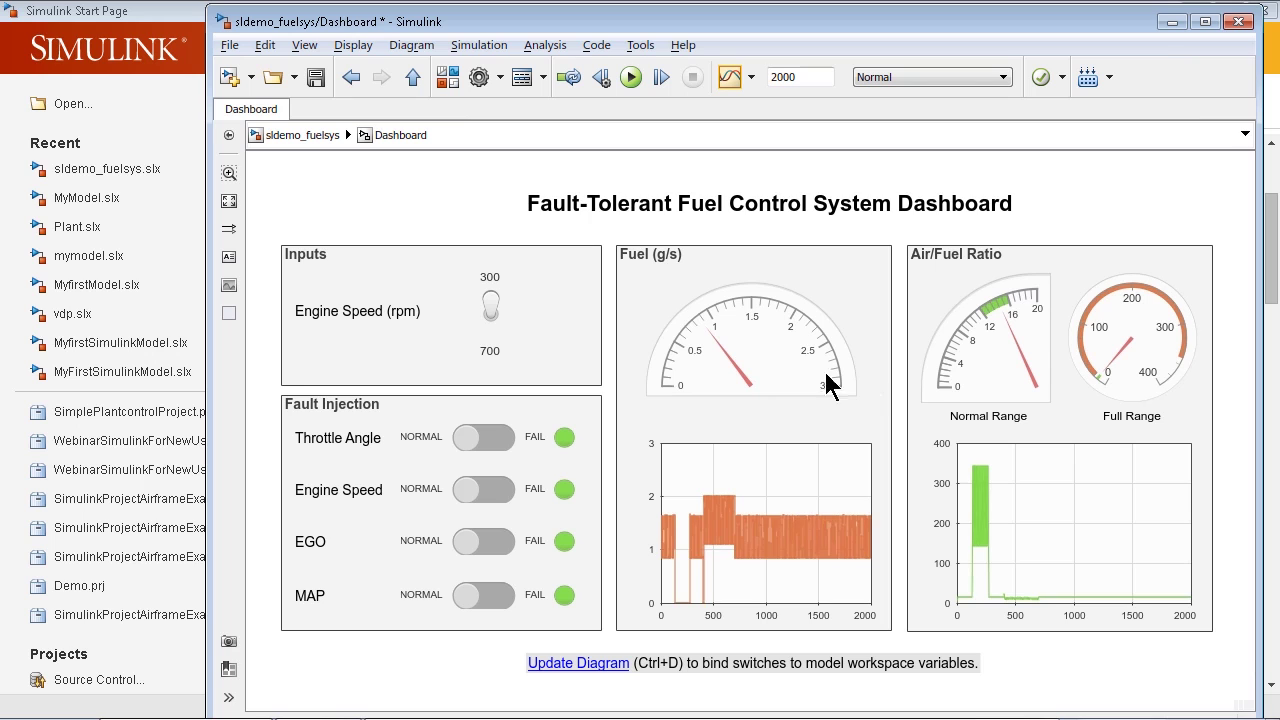
click(1238, 21)
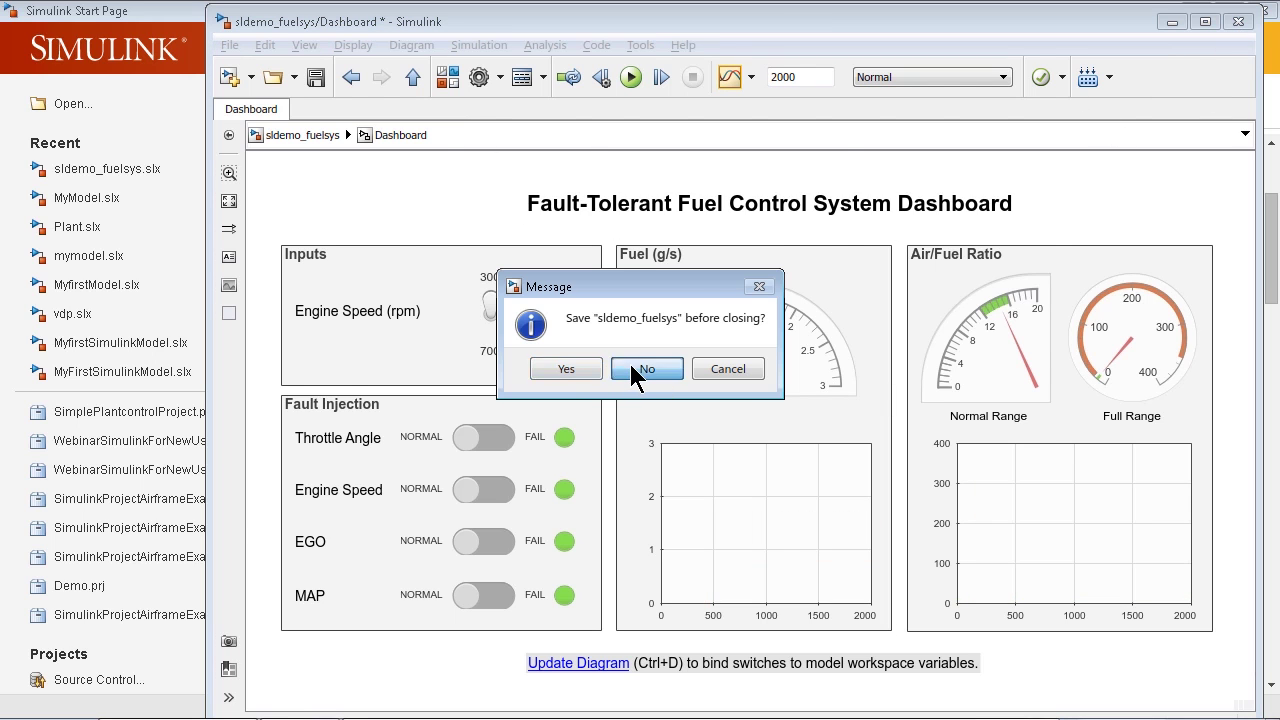
click(636, 372)
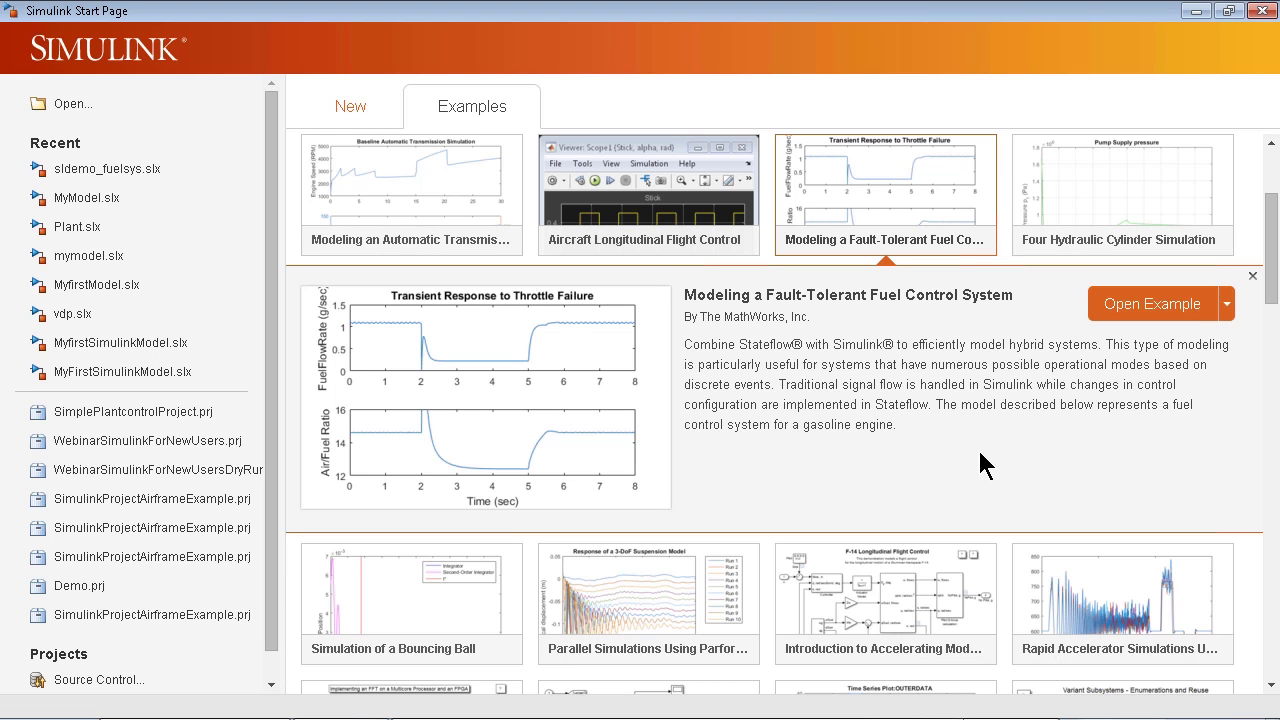
Close the fault-tolerant fuel control example's details and browse the Simulink examples gallery.
click(1252, 276)
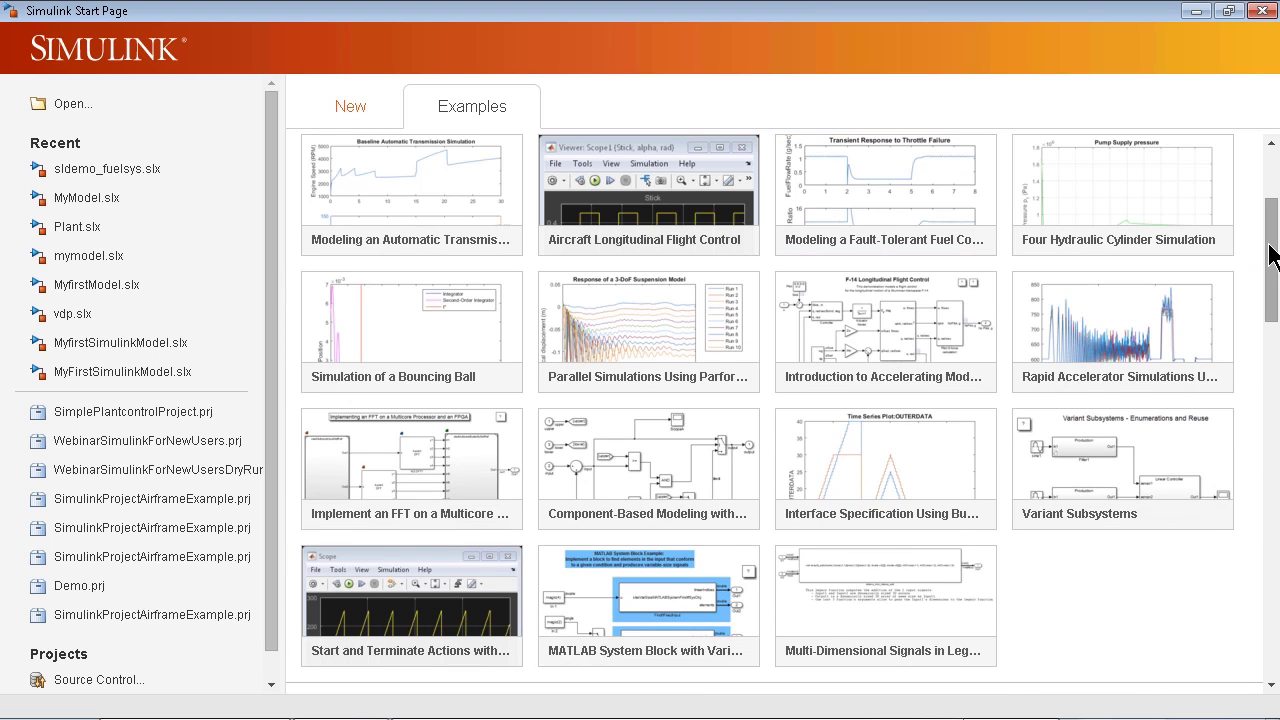
drag(1272, 255, 1272, 407)
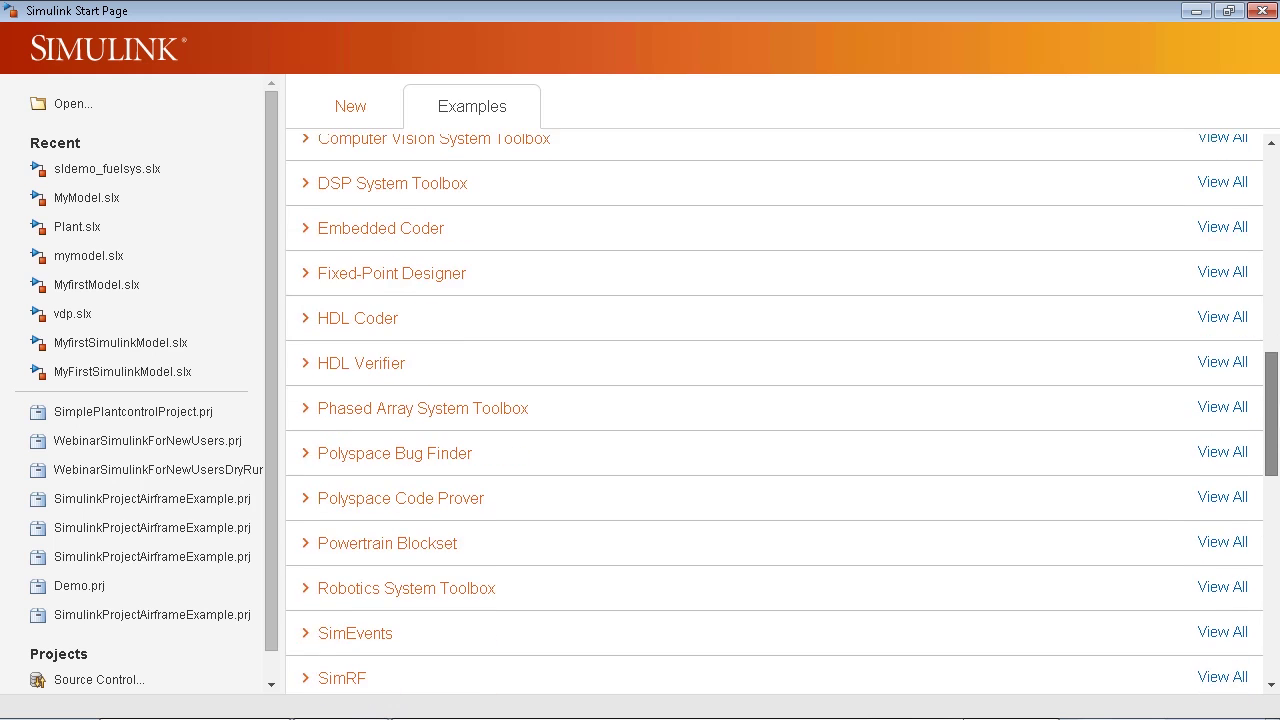
drag(1272, 407, 1272, 240)
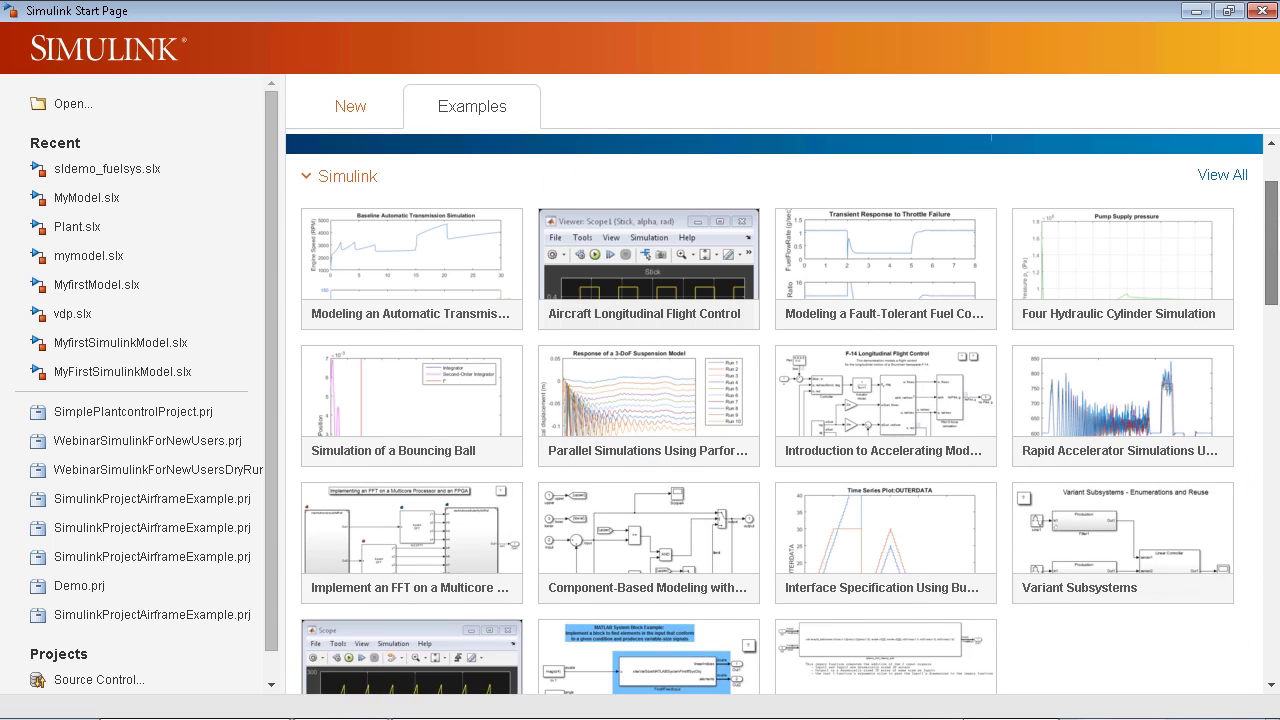